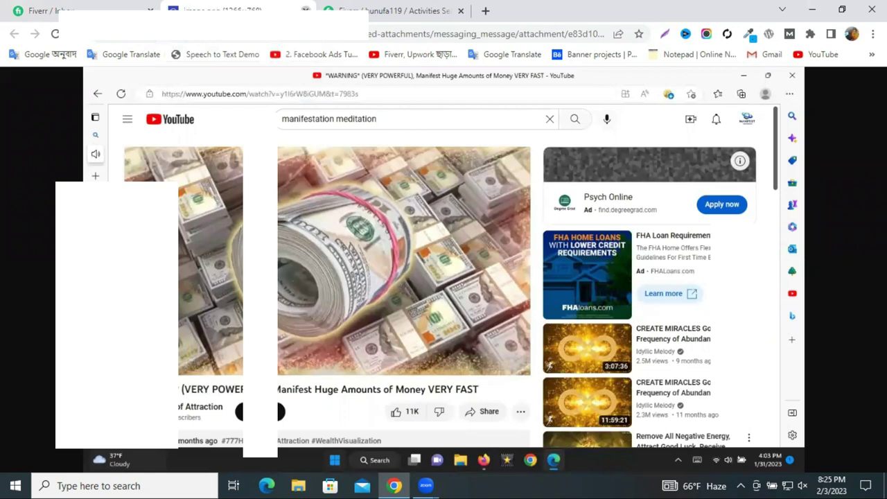
Review the client's reference screenshots of the money manifestation videos in the Fiverr conversation, viewing the golden elephant attachment.
key("ctrl+w")
scroll(413, 284, "down", 5)
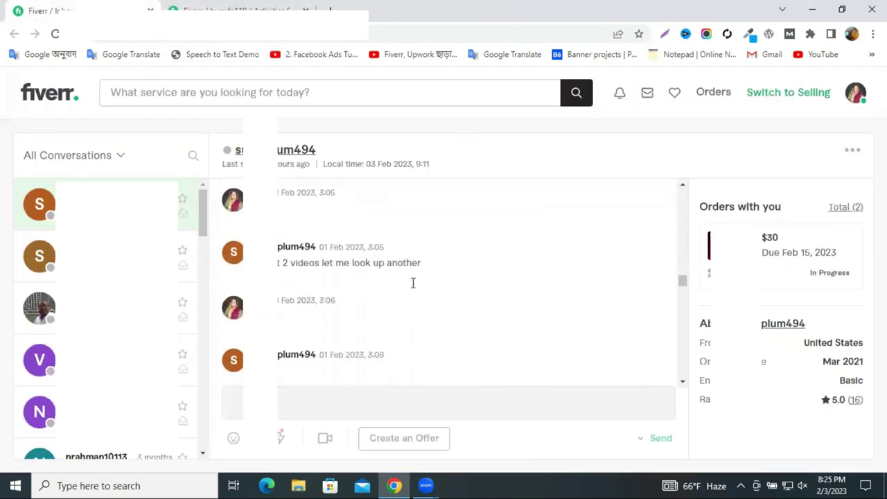
left_click(295, 299)
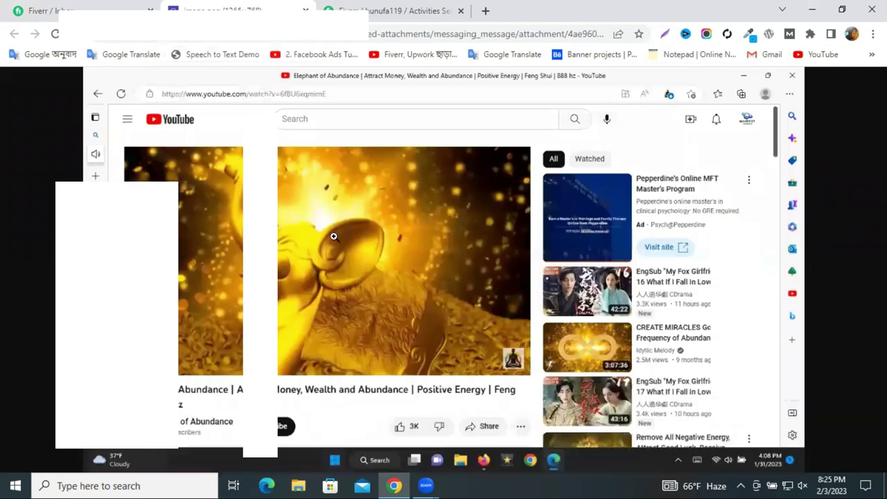
left_click(305, 11)
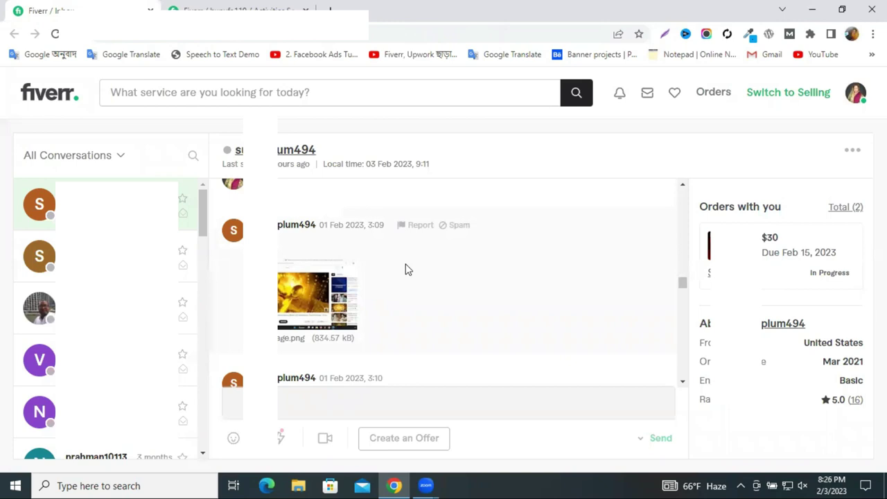
scroll(342, 293, "up", 3)
scroll(326, 288, "up", 2)
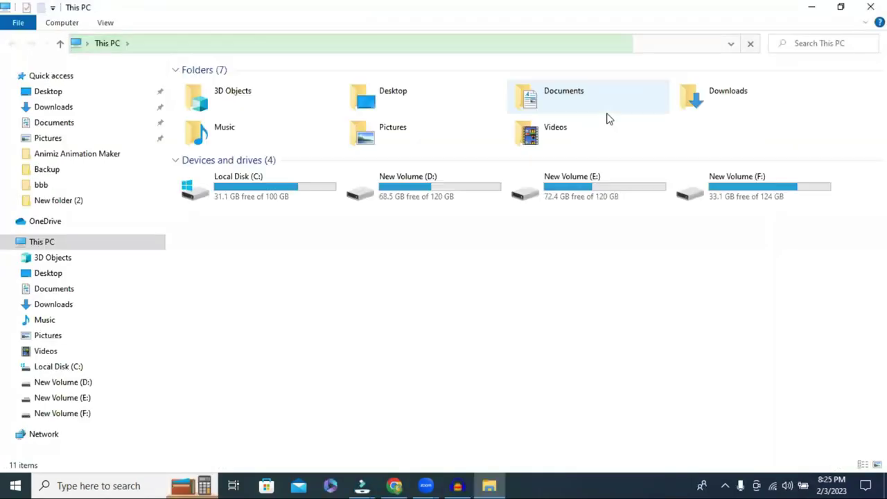
Open the Downloads folder in File Explorer and check the file details of VIDEO NO 1.
double_click(710, 105)
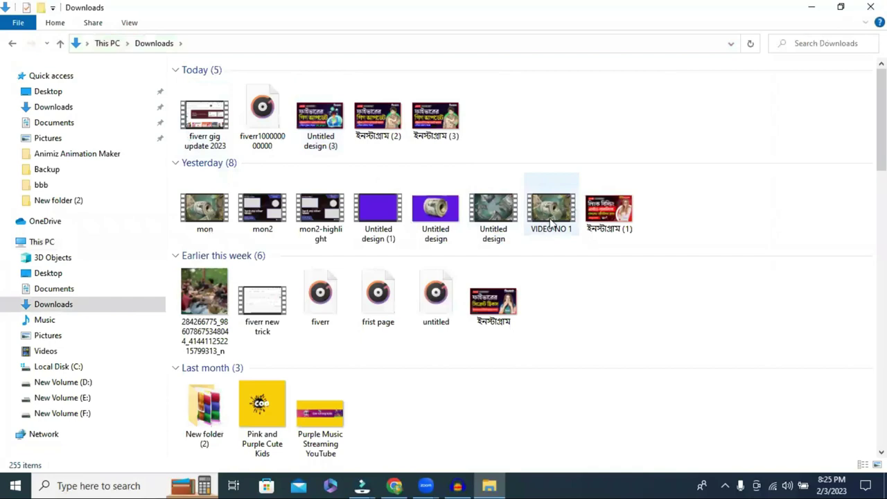
mouse_move(551, 217)
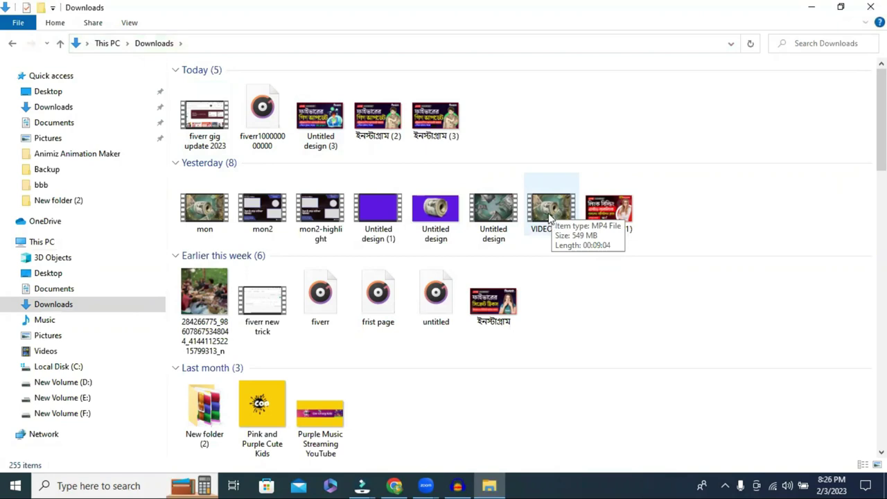
Switch to Chrome and open canva.com in a new tab.
left_click(392, 486)
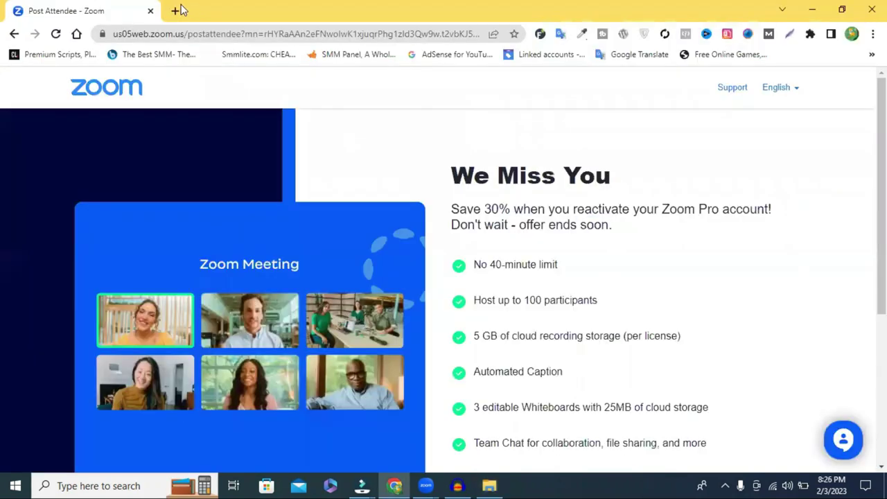
left_click(175, 10)
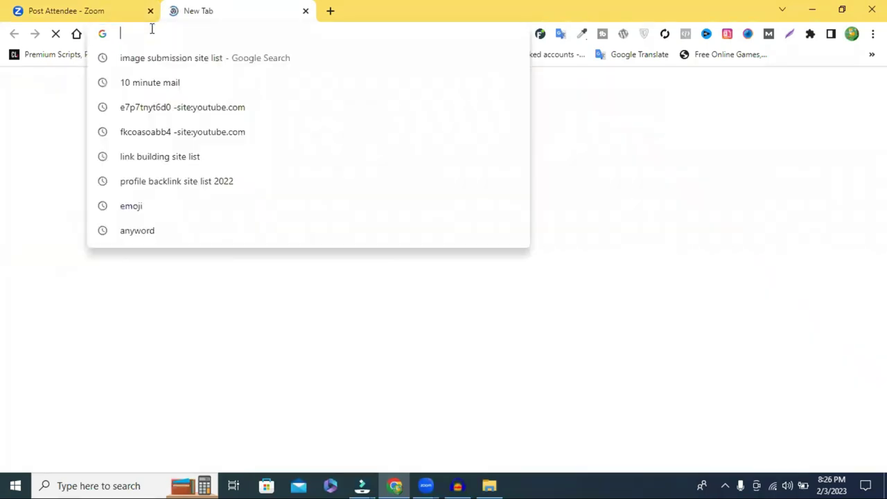
type("c")
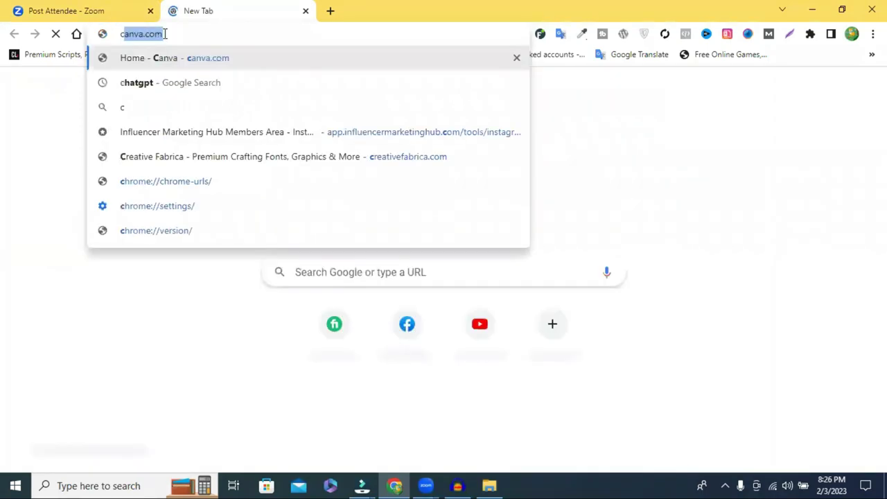
left_click(212, 59)
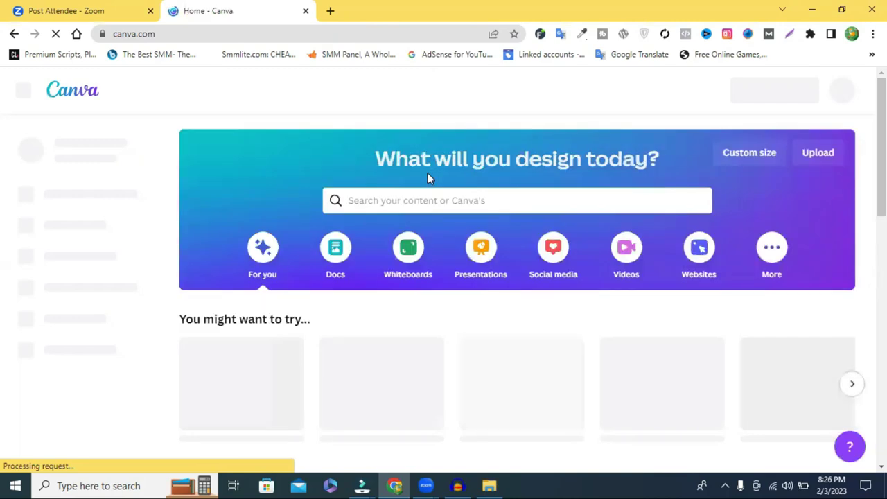
Open the untitled YouTube Thumbnail design with gold coins from the recent designs and delete its coin animation.
scroll(432, 189, "down", 1)
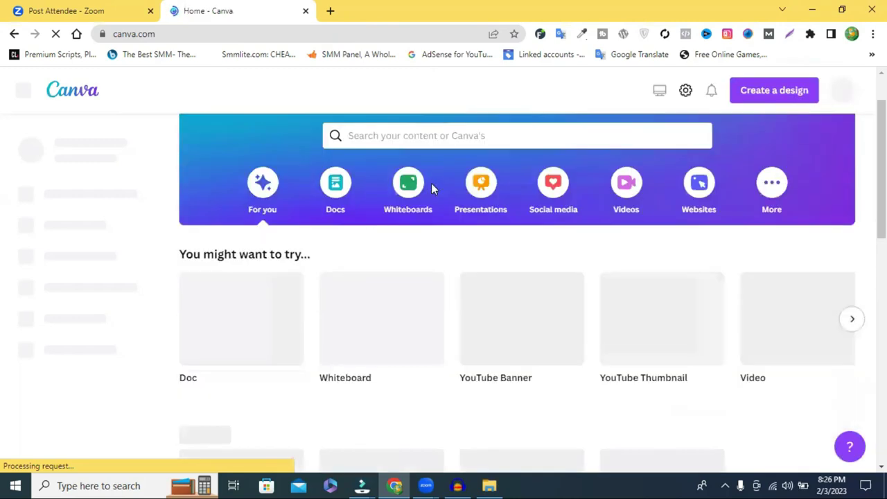
scroll(431, 187, "down", 2)
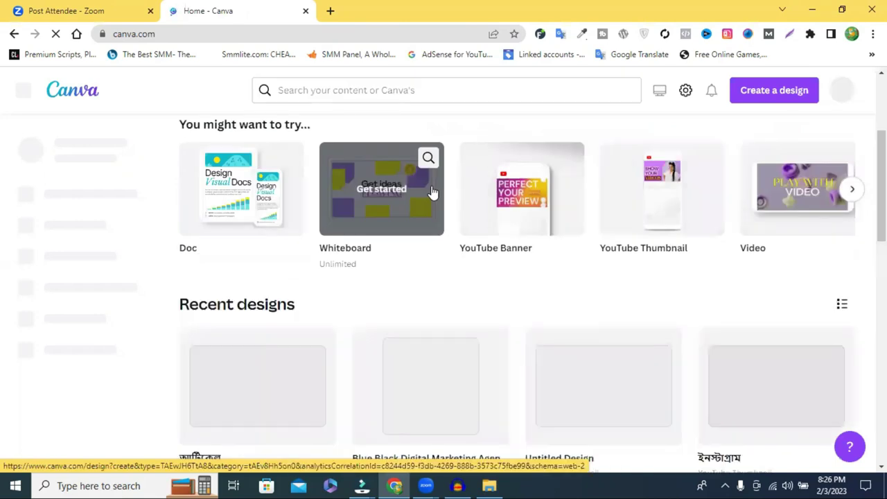
scroll(523, 198, "up", 1)
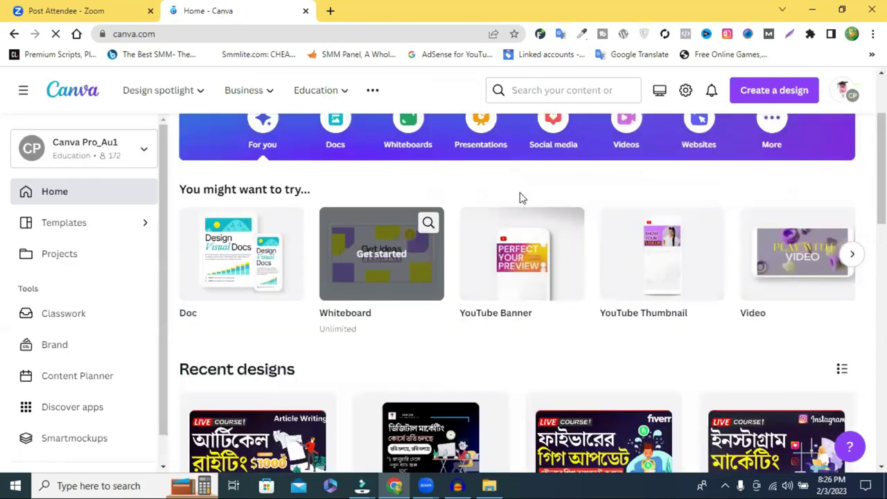
scroll(523, 199, "down", 5)
scroll(522, 198, "up", 4)
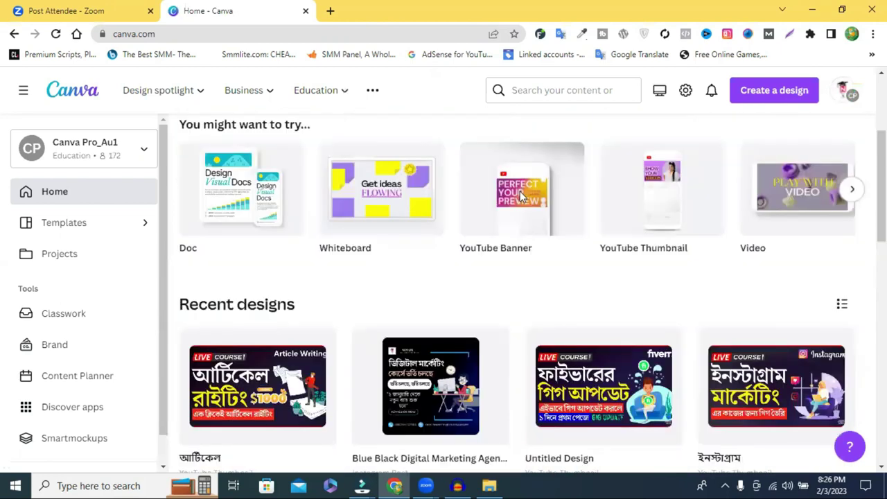
scroll(521, 197, "up", 2)
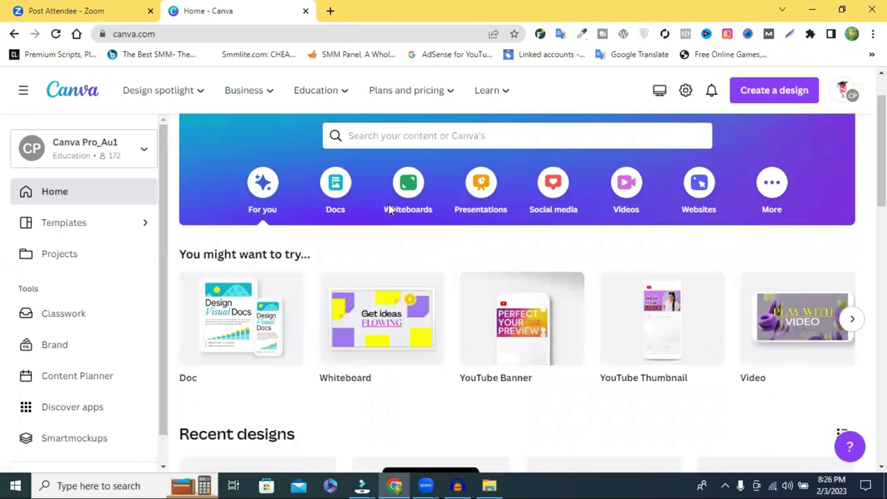
scroll(390, 208, "down", 3)
scroll(466, 215, "down", 4)
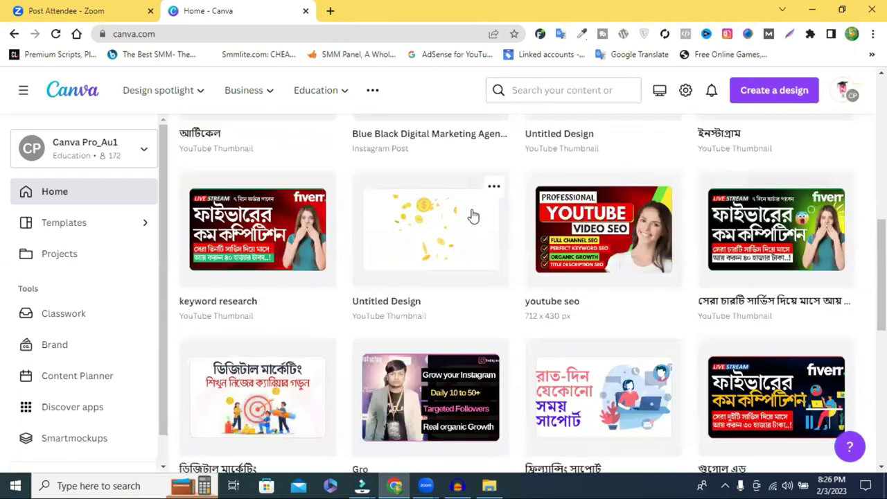
scroll(472, 215, "up", 5)
scroll(472, 214, "down", 3)
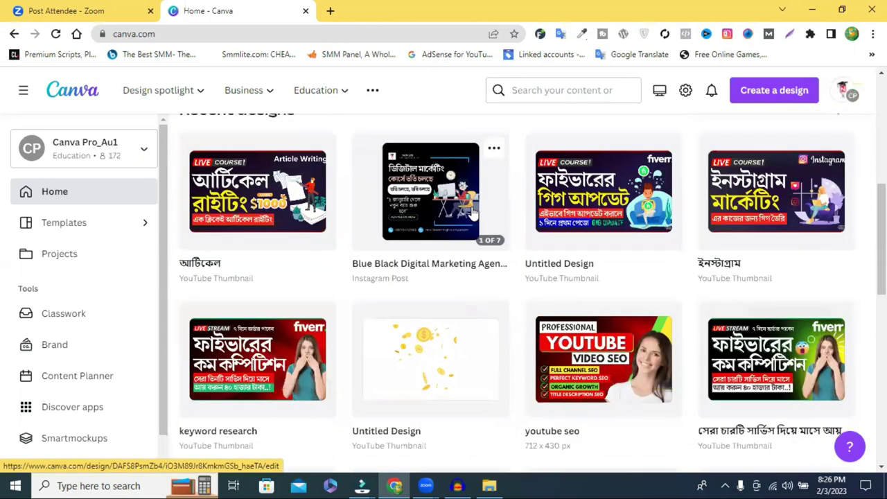
scroll(472, 211, "down", 2)
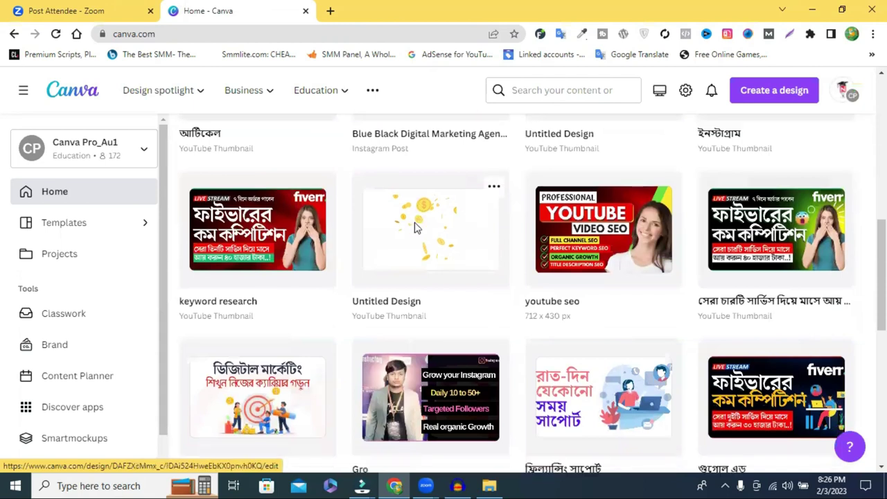
left_click(414, 227)
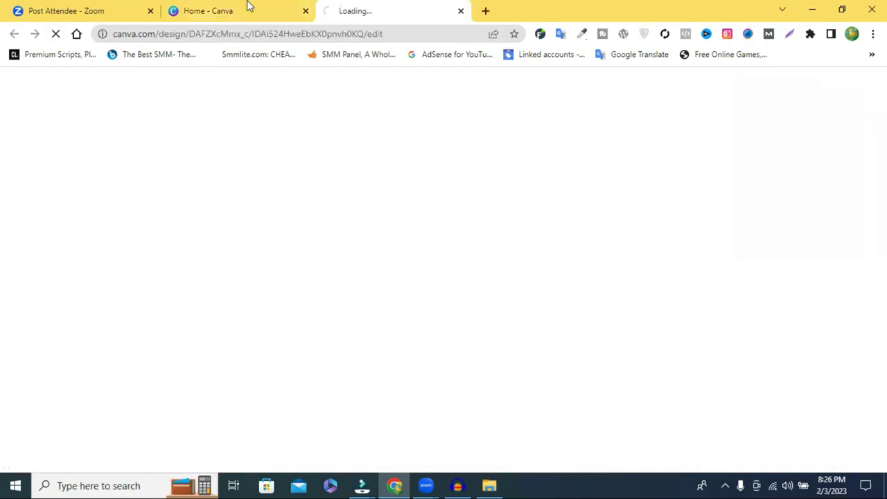
left_click(285, 6)
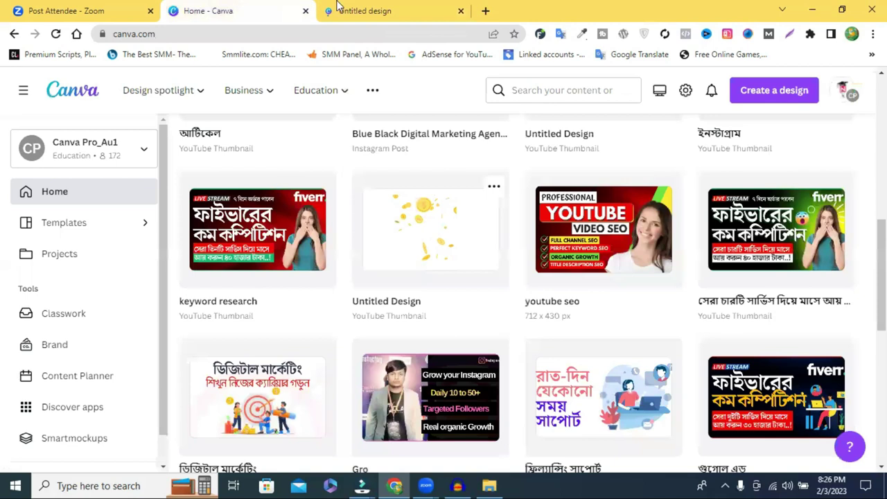
key("ctrl+Tab")
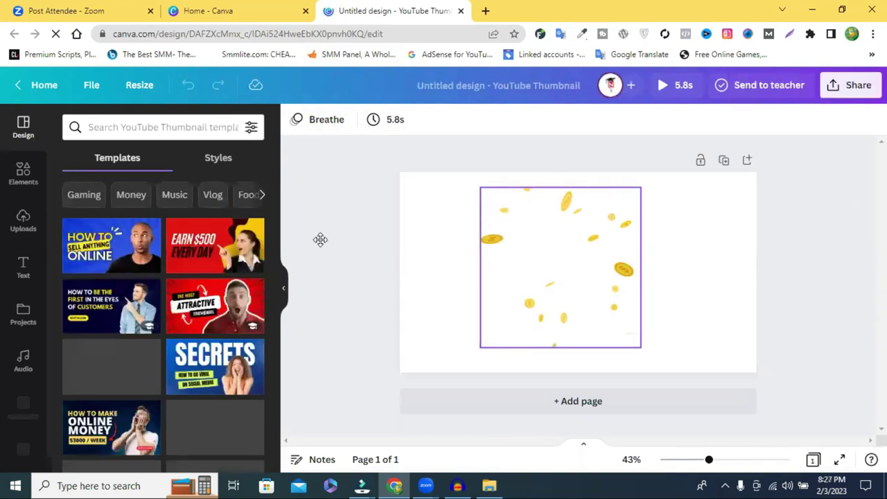
left_click(596, 201)
key("Delete")
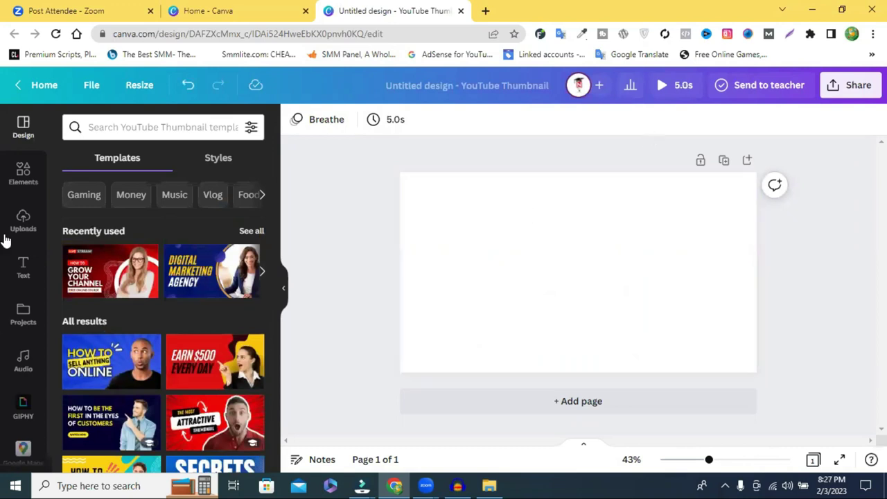
Find the 13-second falling dollar bills clip among the money videos, add it, and enlarge it to cover the page.
left_click(24, 179)
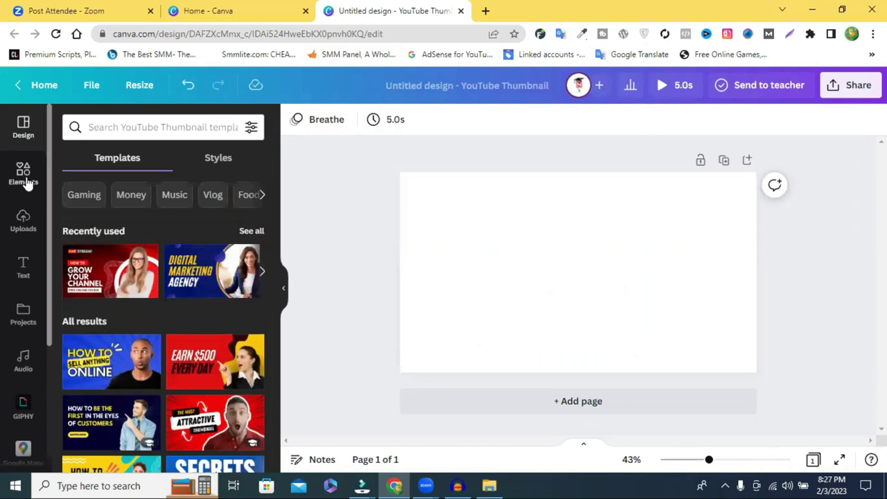
left_click(134, 130)
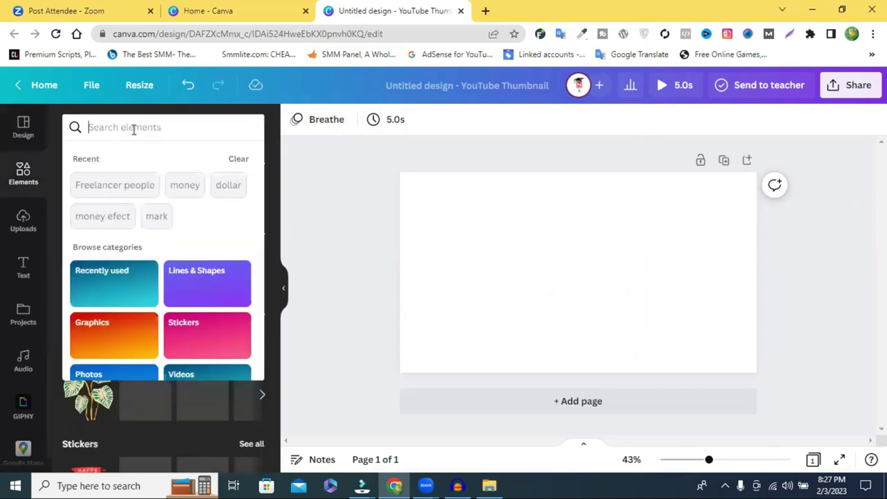
left_click(184, 191)
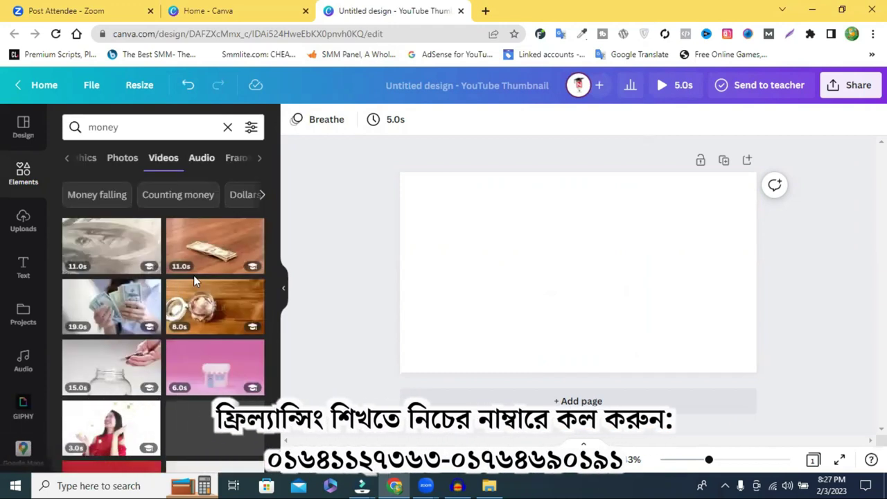
scroll(212, 360, "down", 1)
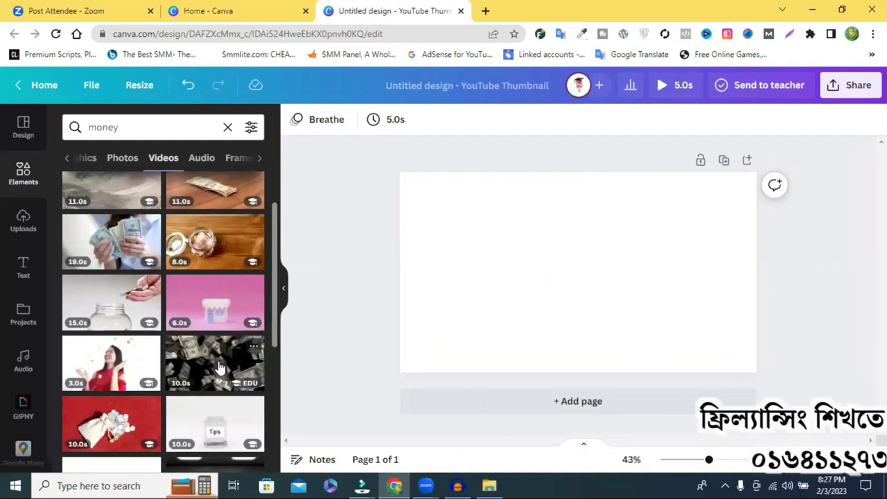
scroll(219, 370, "down", 1)
scroll(218, 365, "down", 4)
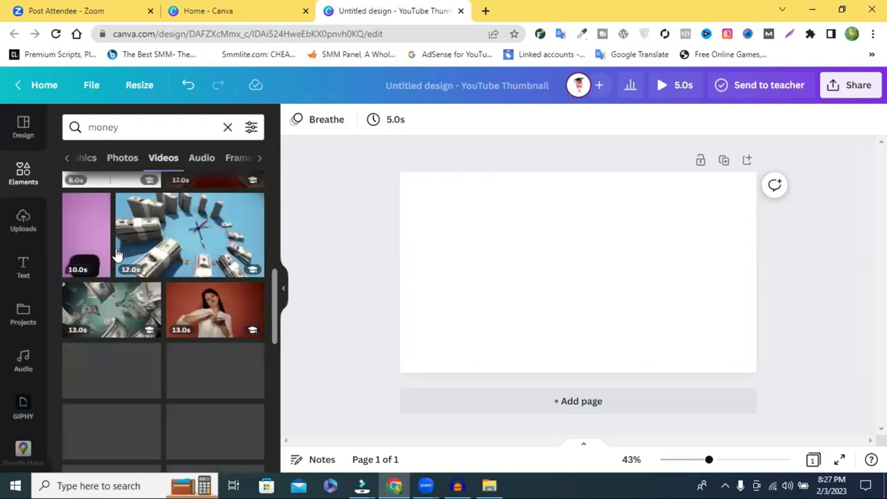
left_click(117, 254)
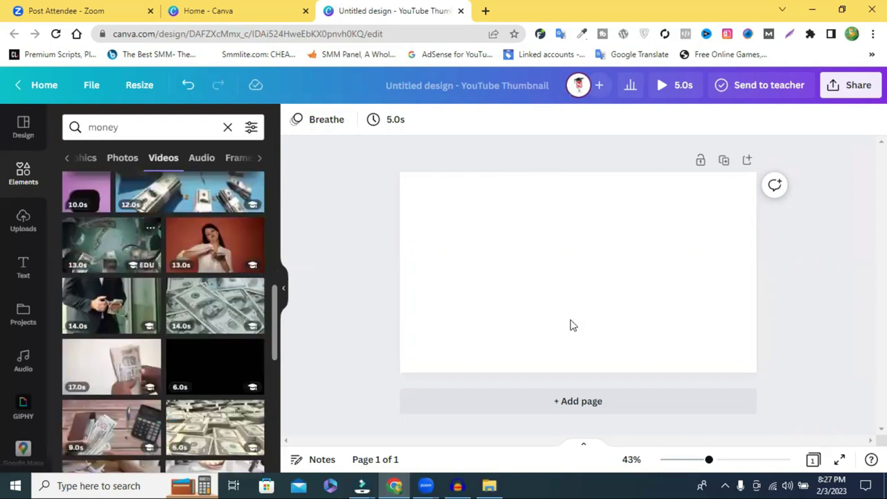
left_click_drag(555, 272, 519, 253)
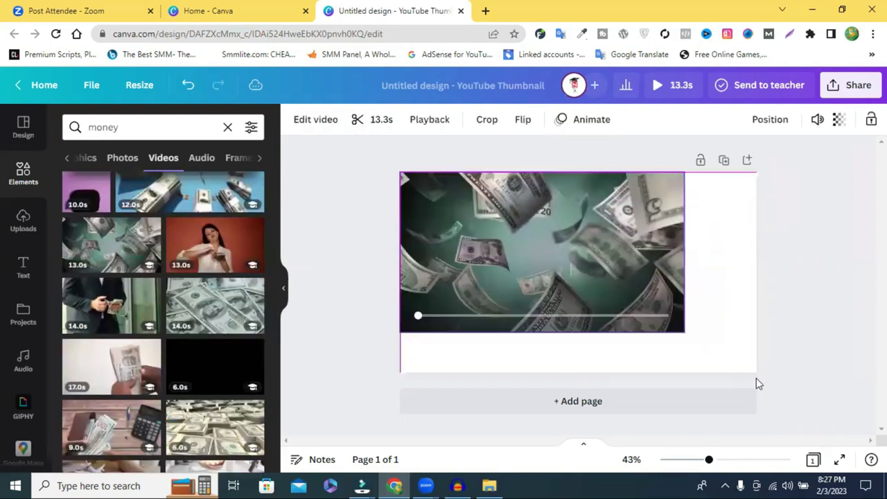
left_click_drag(683, 333, 761, 375)
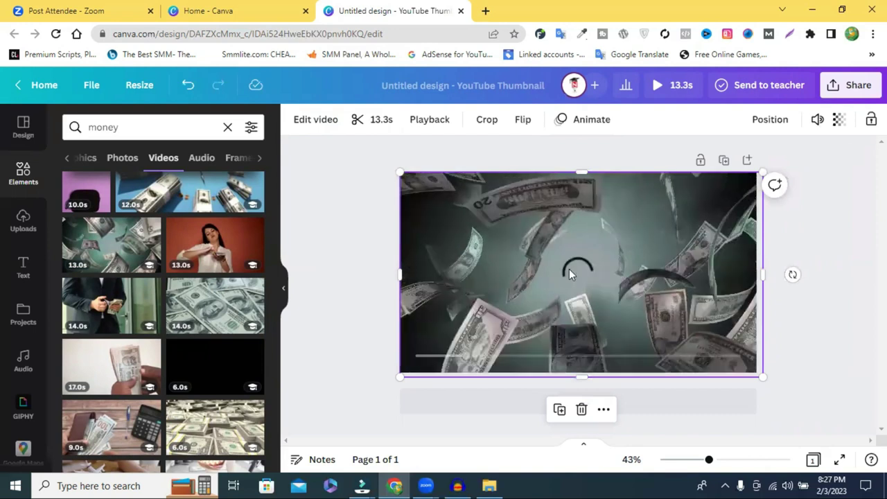
Download the design as an MP4 video in 720p quality.
left_click(858, 85)
scroll(676, 339, "down", 1)
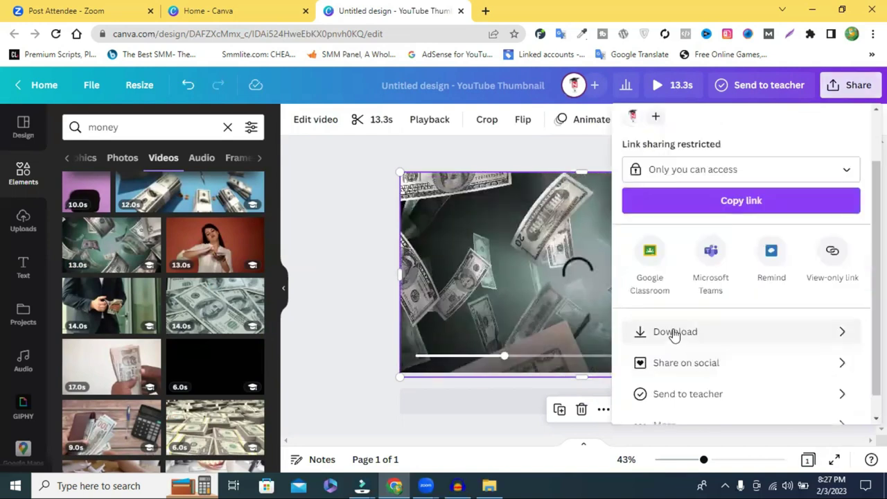
left_click(720, 325)
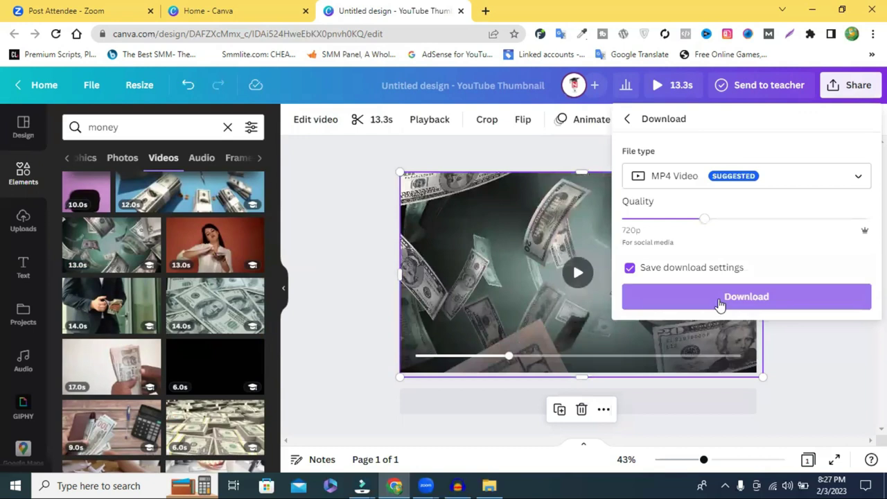
left_click(720, 305)
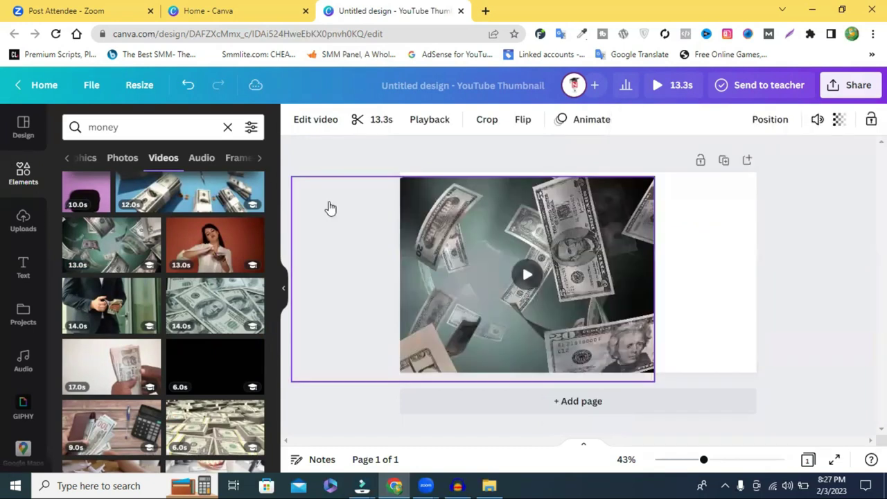
Delete the dollar bills video from the page and fill the background with dark blue.
key("Delete")
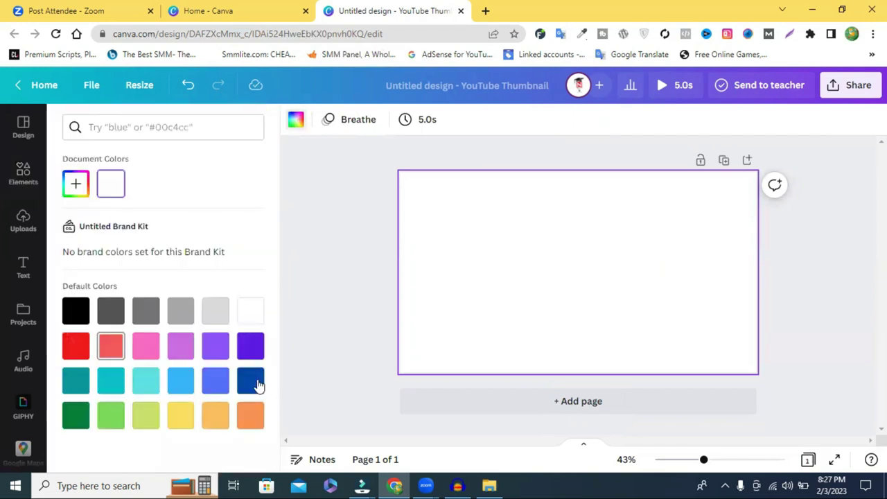
left_click(251, 382)
Browse the money photos in the elements library for an image to place on the blue background.
left_click(23, 173)
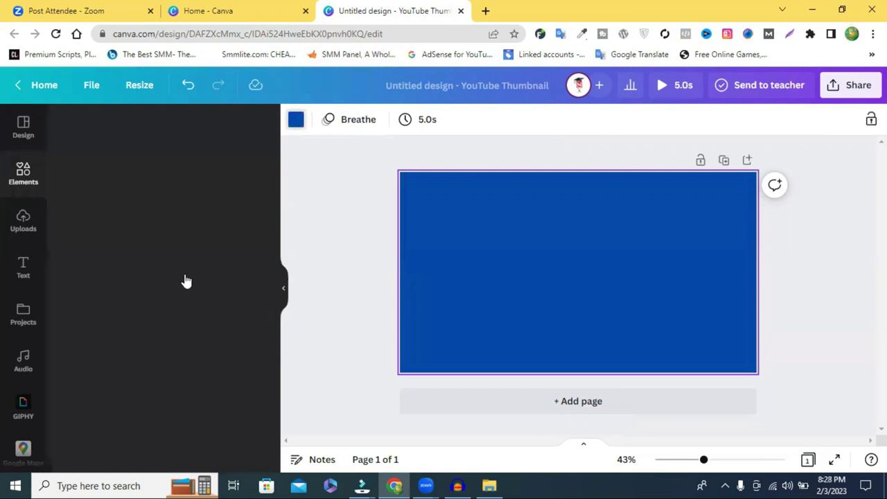
scroll(208, 301, "down", 5)
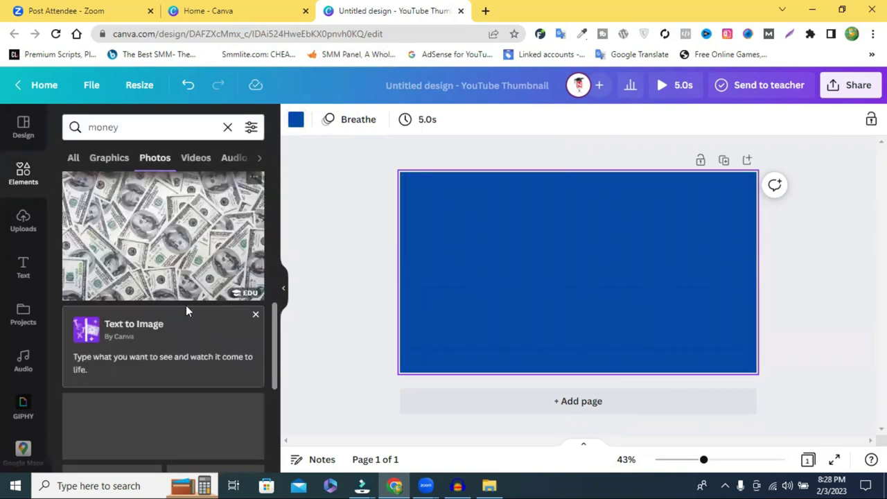
scroll(184, 309, "down", 3)
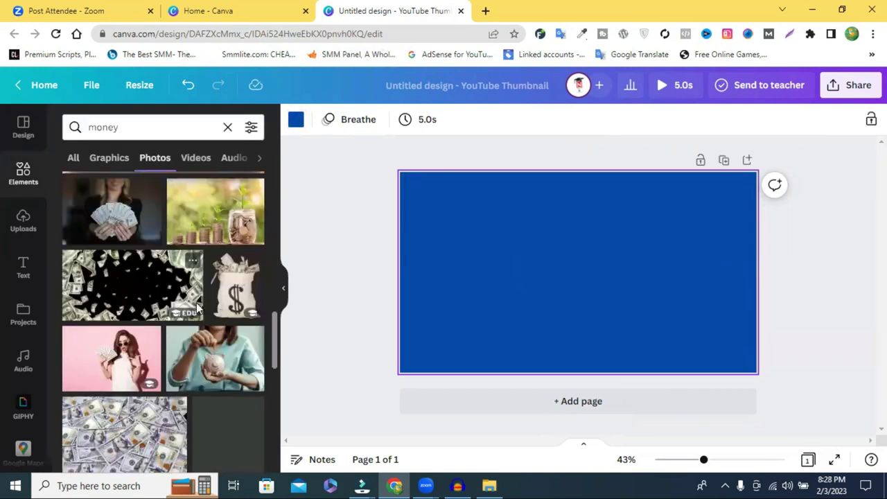
scroll(197, 309, "down", 2)
scroll(198, 310, "down", 2)
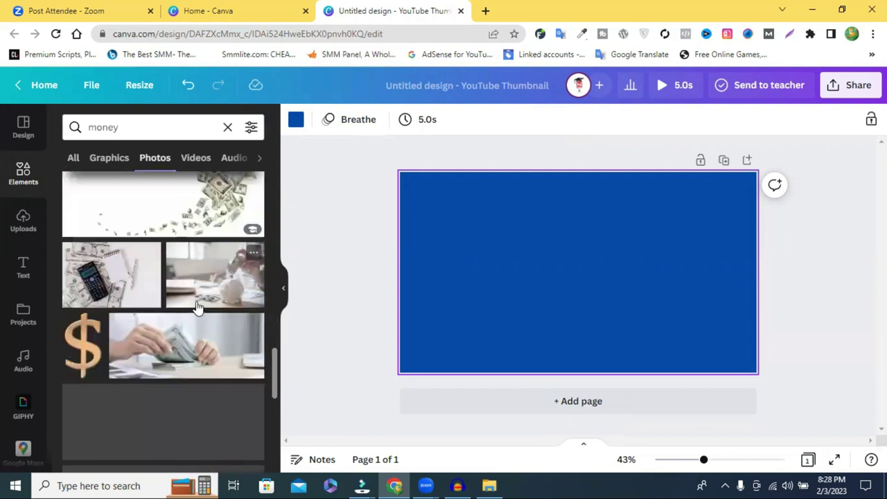
scroll(197, 309, "down", 2)
scroll(198, 309, "down", 3)
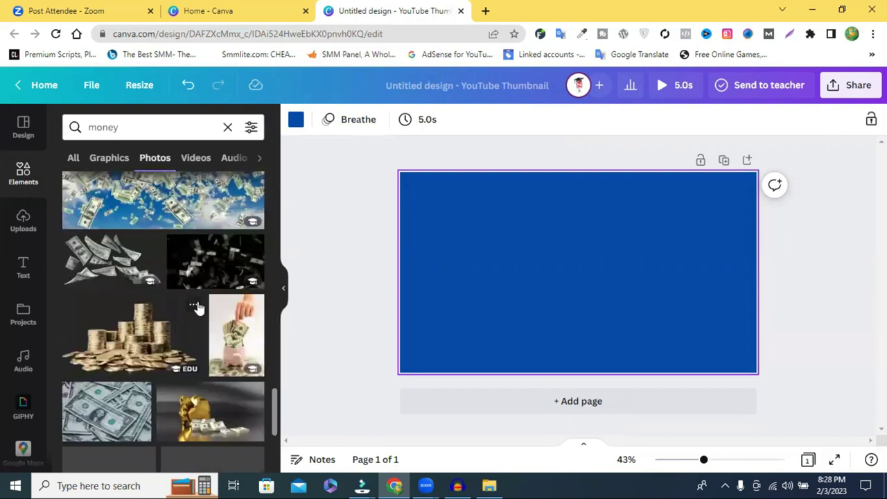
scroll(135, 402, "down", 2)
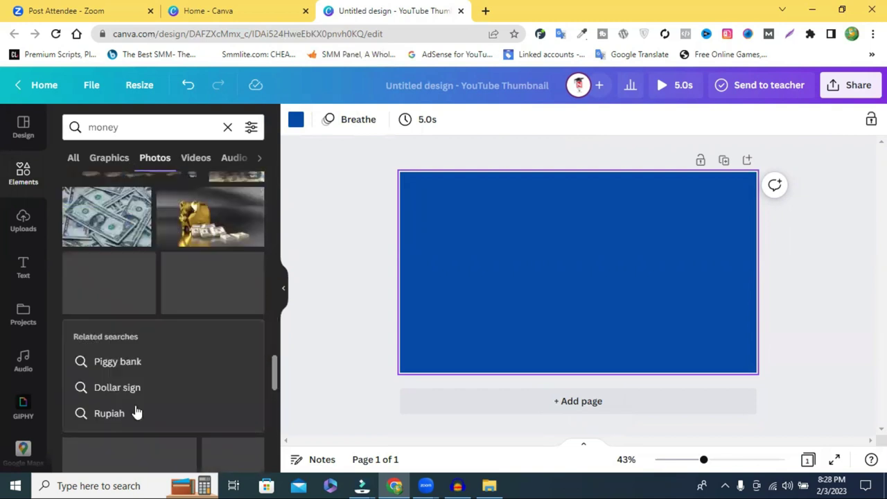
Search the photos for "dollar" and add the upright roll of hundred-dollar bills to the blue page.
left_click(142, 130)
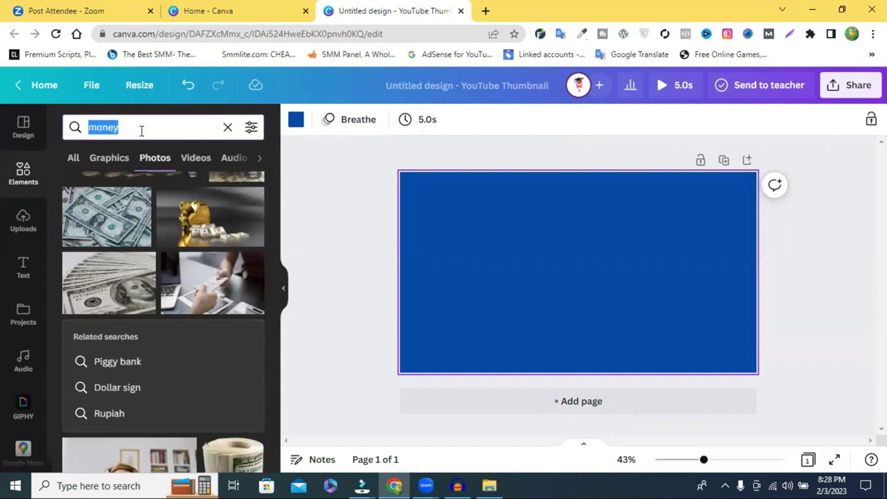
type("dol")
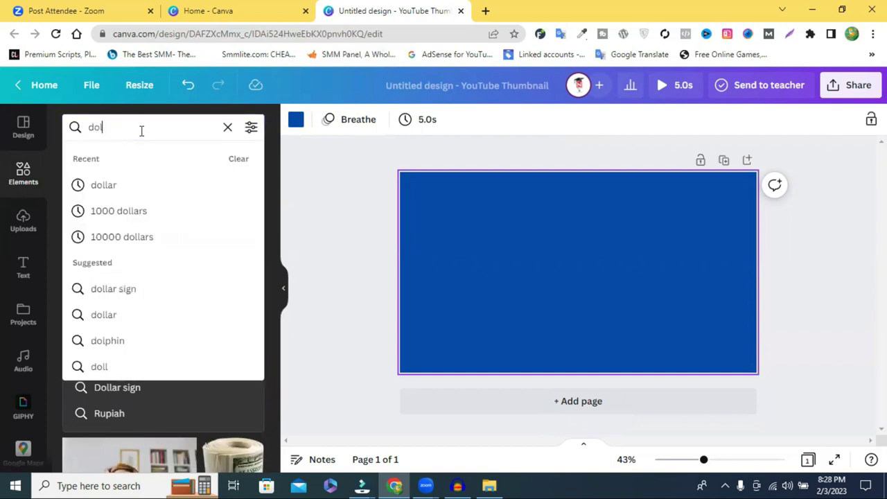
left_click(172, 185)
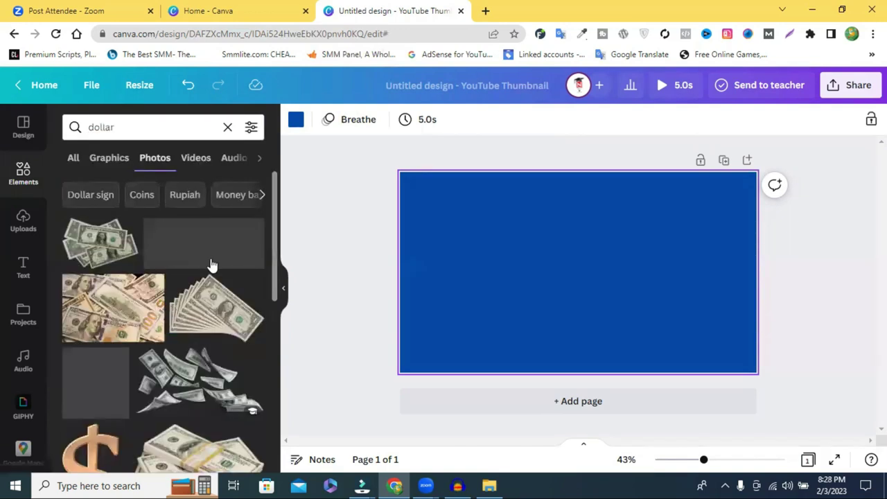
scroll(212, 266, "down", 3)
scroll(212, 265, "down", 3)
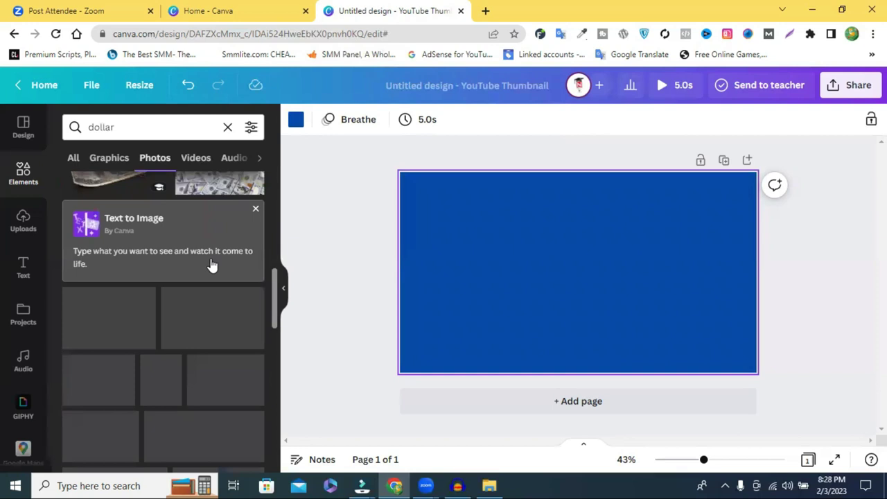
scroll(212, 266, "down", 3)
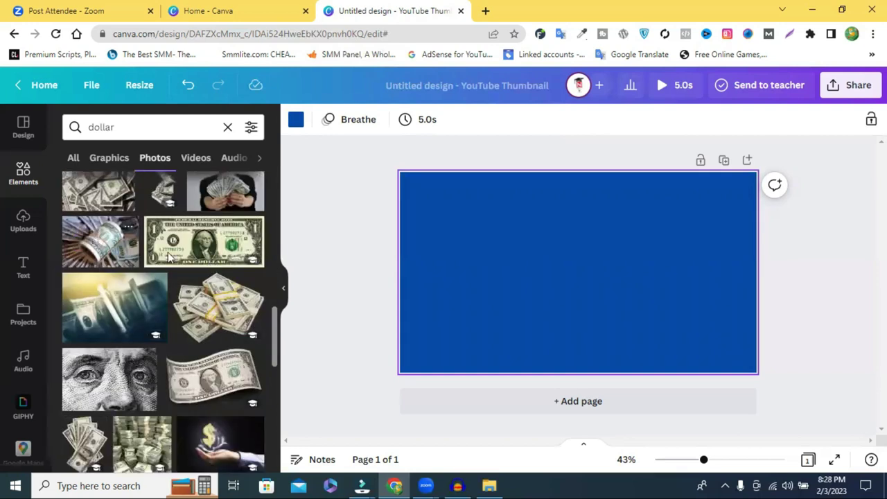
scroll(169, 257, "down", 3)
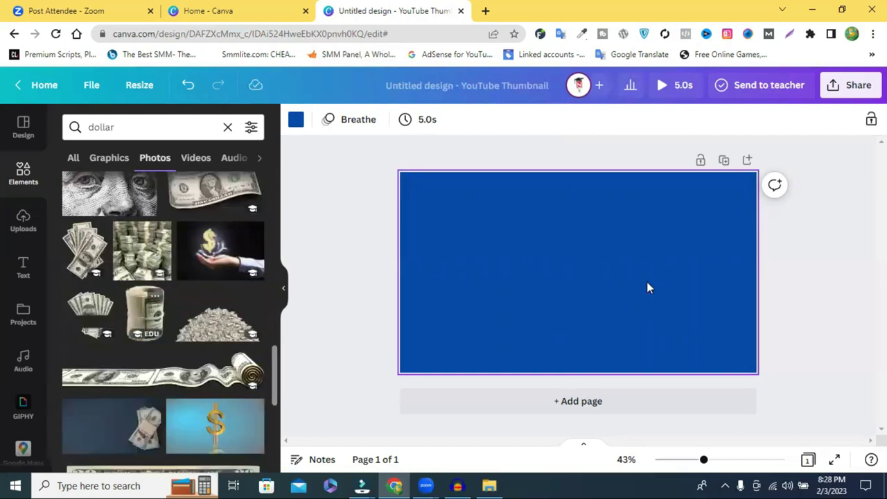
left_click(144, 314)
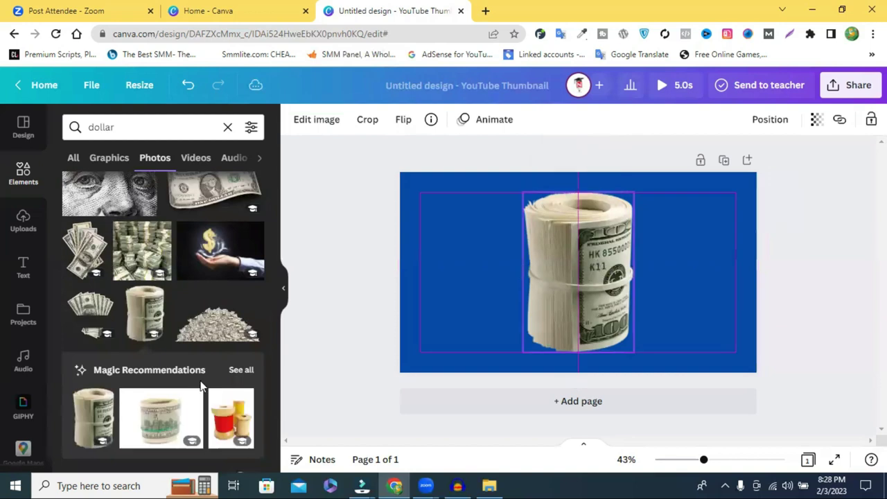
Examine all the recommended images similar to the upright money roll and return to the dollar photo results.
left_click(240, 372)
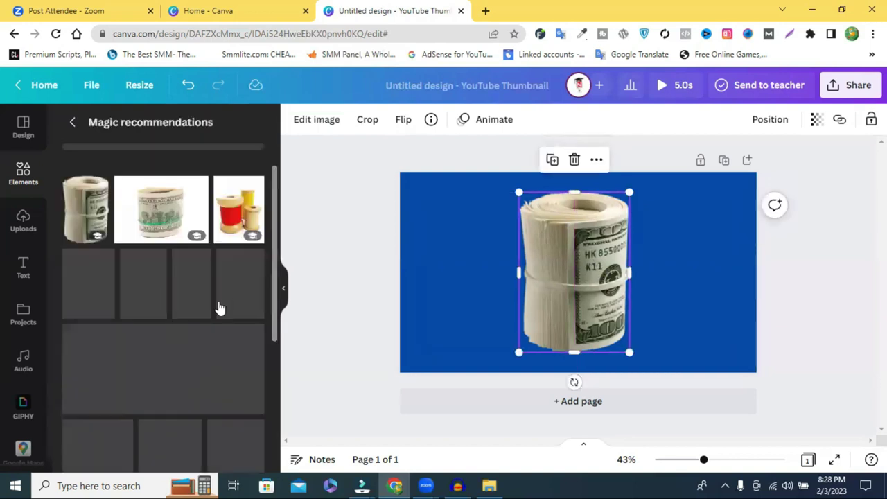
scroll(219, 307, "down", 3)
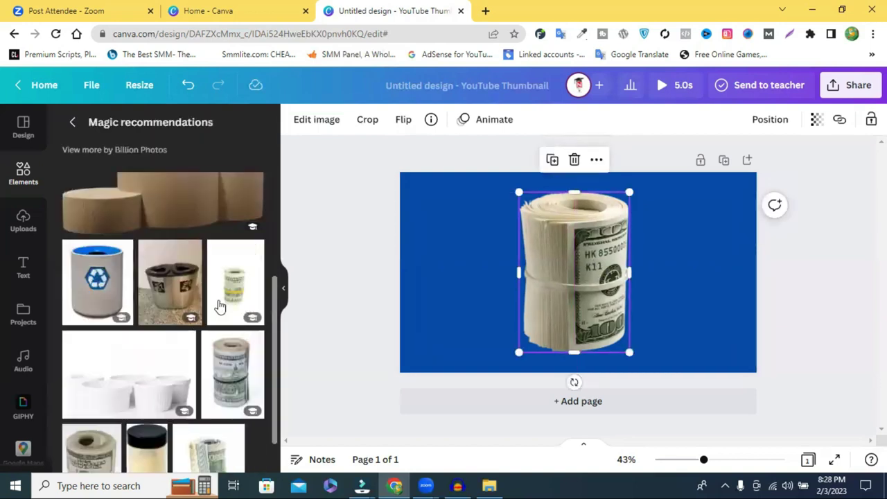
scroll(219, 307, "down", 1)
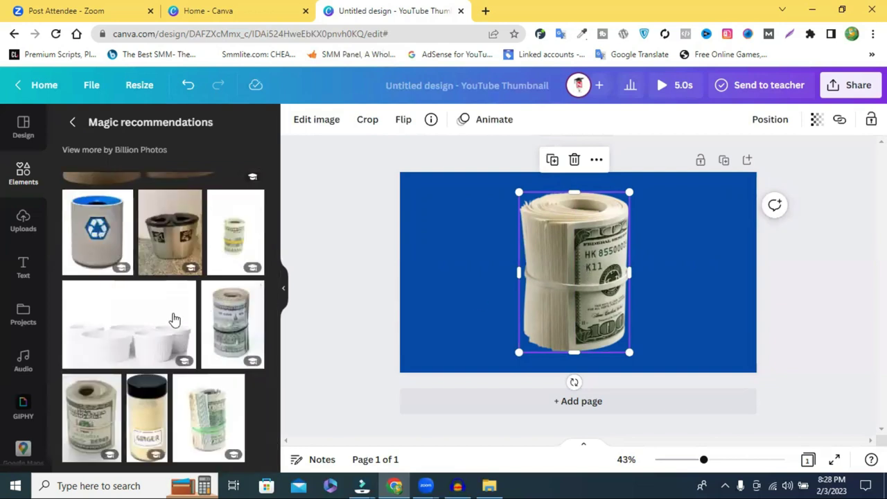
scroll(174, 316, "up", 2)
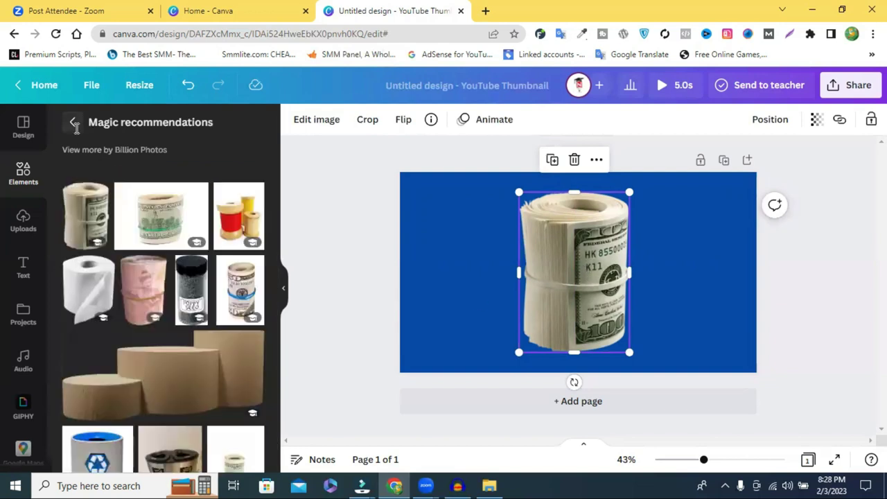
left_click(73, 123)
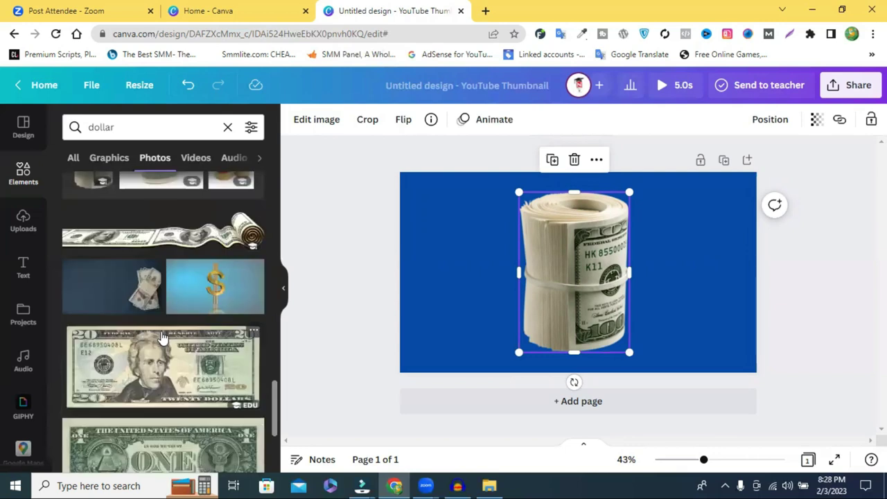
Find the sideways roll of dollar bills among the photos and put it on the page in place of the upright roll.
scroll(161, 338, "down", 3)
scroll(162, 336, "down", 3)
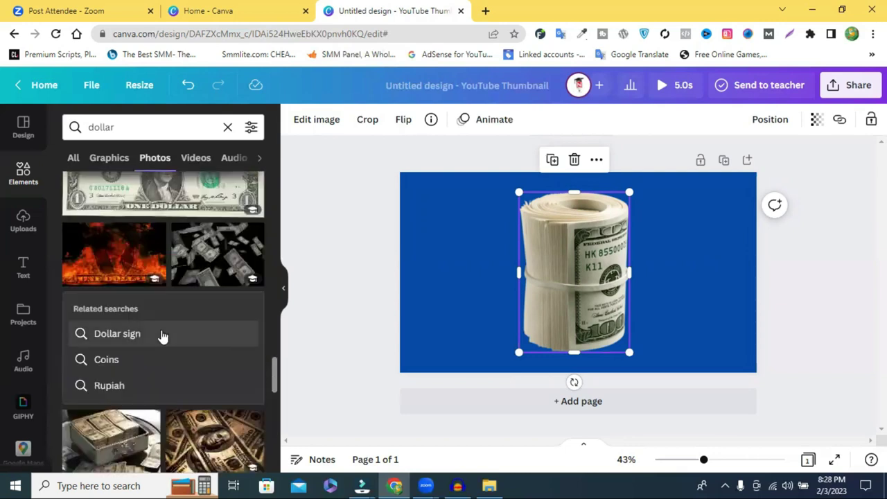
scroll(199, 308, "down", 3)
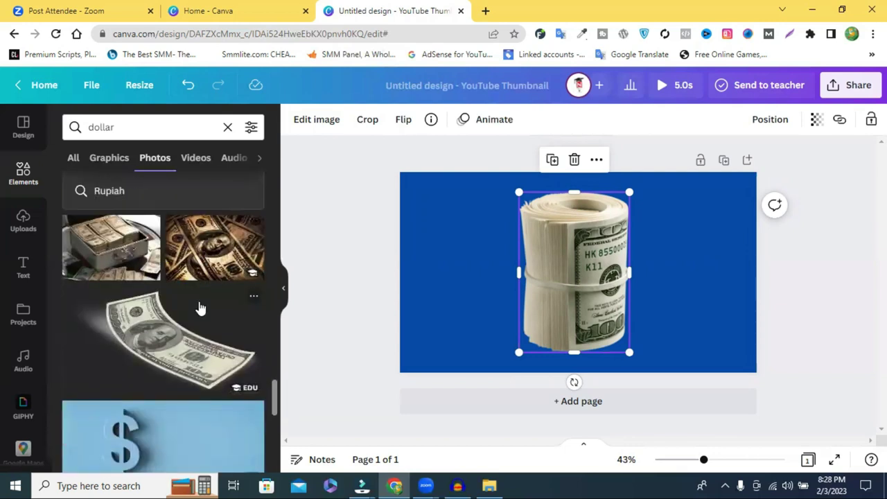
scroll(199, 308, "down", 6)
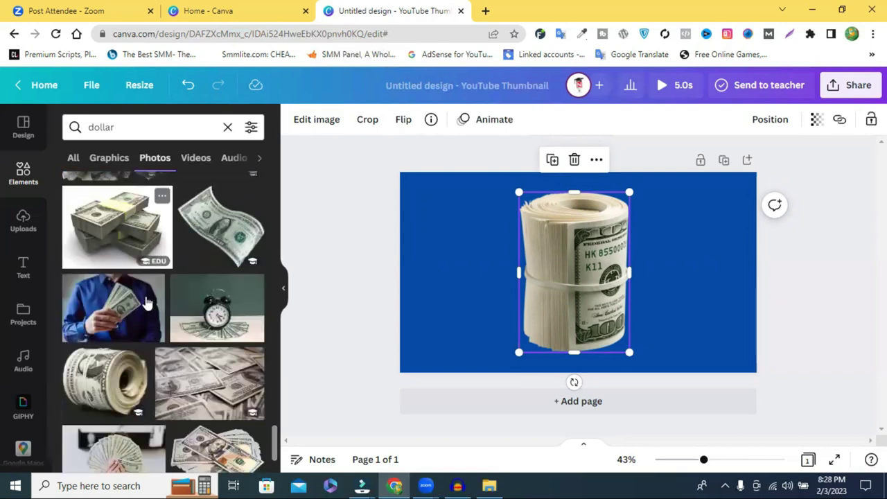
left_click(105, 382)
left_click_drag(590, 273, 608, 301)
left_click(541, 235)
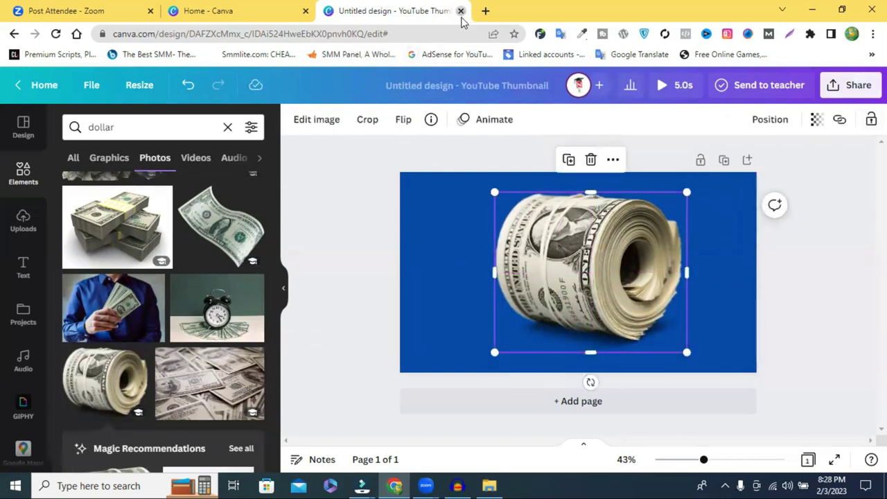
Close the YouTube Thumbnail design and the web browser.
left_click(461, 11)
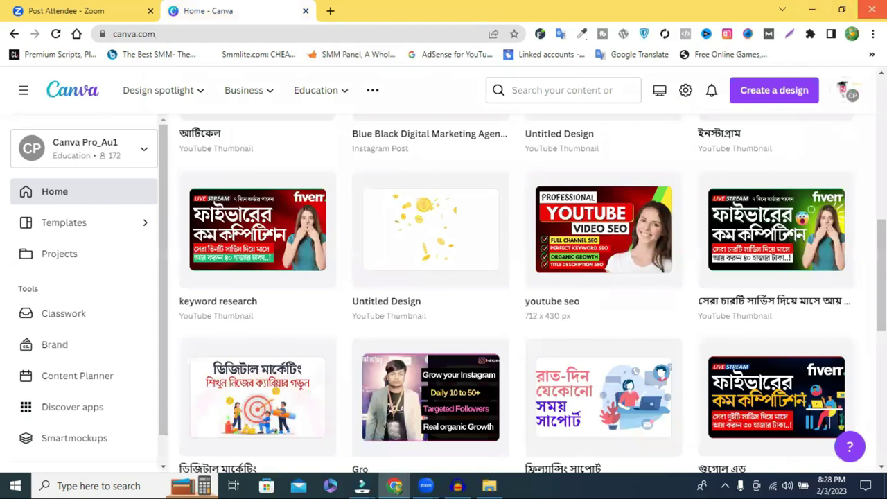
left_click(872, 9)
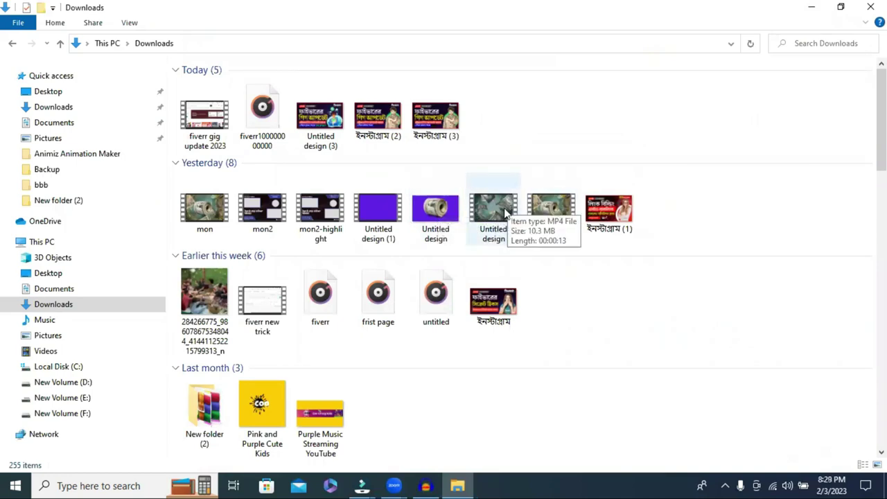
Switch to Wondershare Filmora, close its duplicate start window, and create a new project in a maximized editor.
left_click(360, 485)
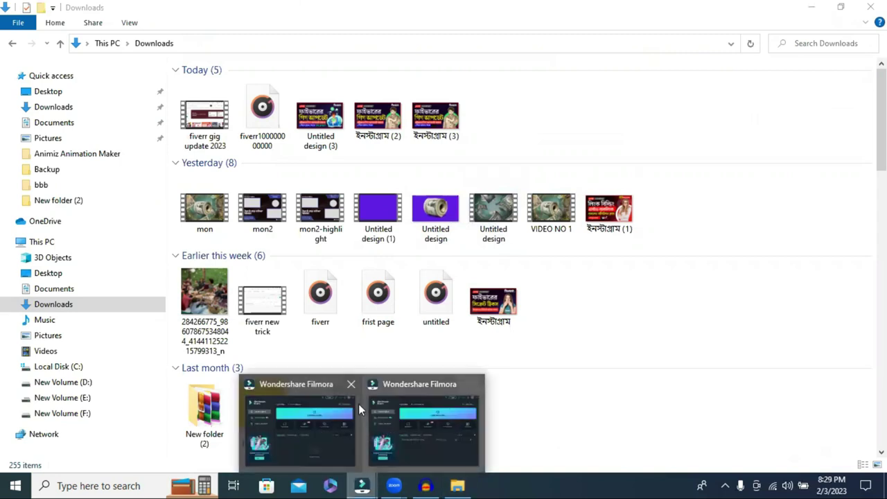
left_click(355, 386)
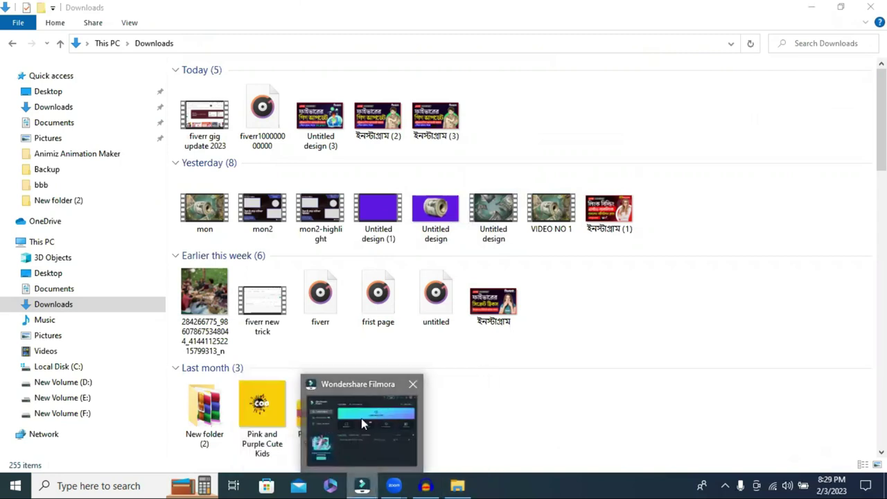
left_click(361, 418)
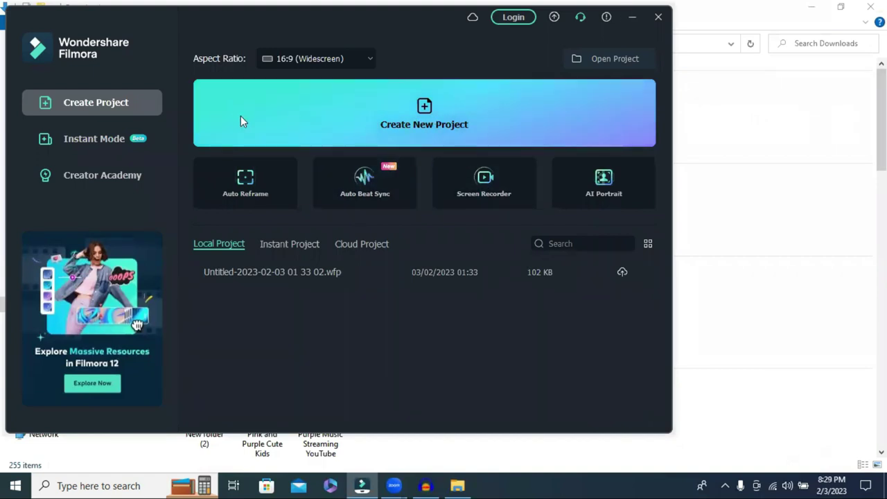
left_click(348, 116)
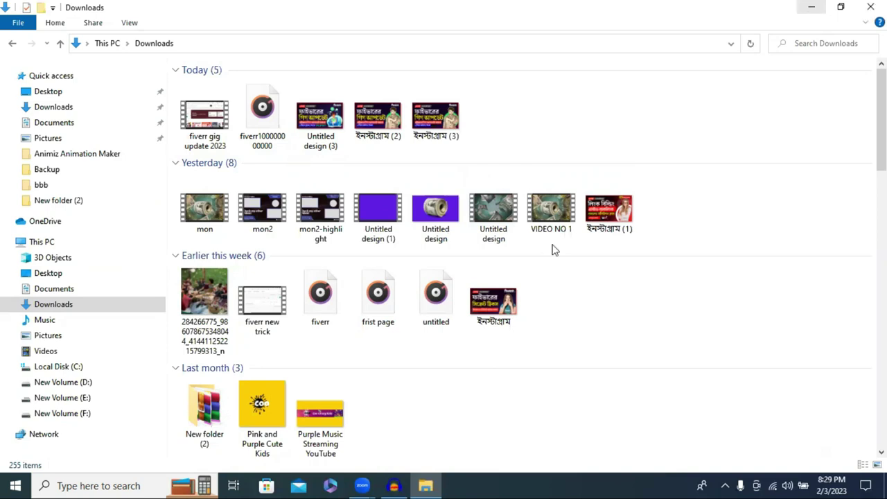
key("super+d")
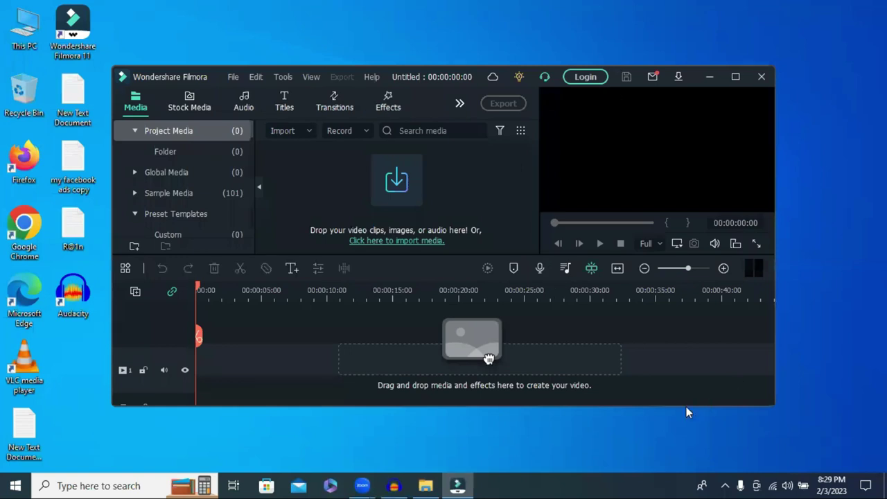
left_click(736, 77)
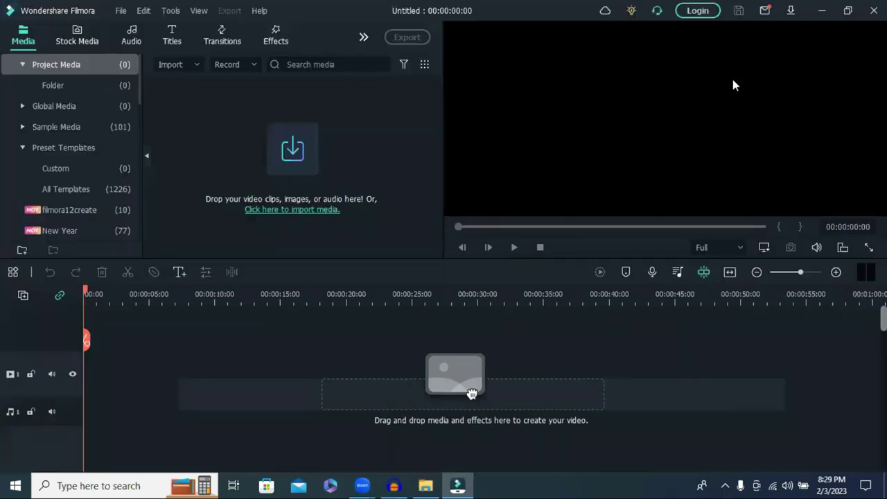
Import the "Untitled design" video of falling dollar bills from the Downloads folder into the project media.
left_click(292, 149)
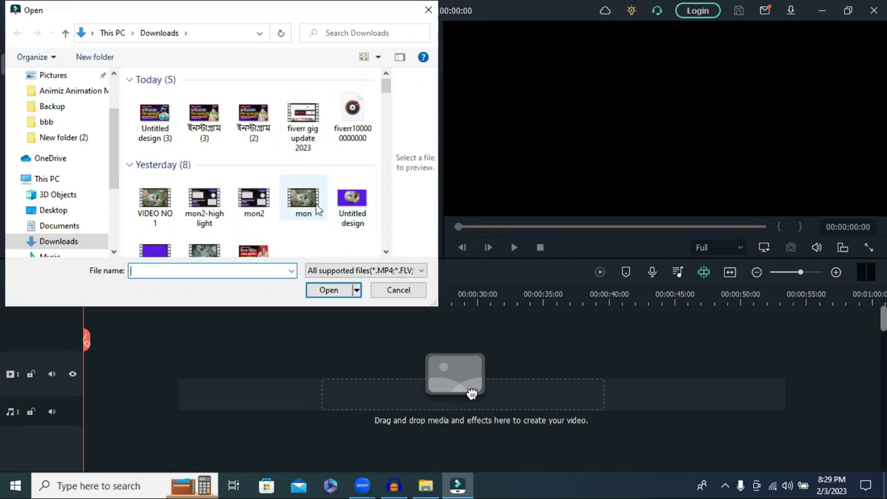
scroll(318, 209, "down", 1)
left_click(211, 210)
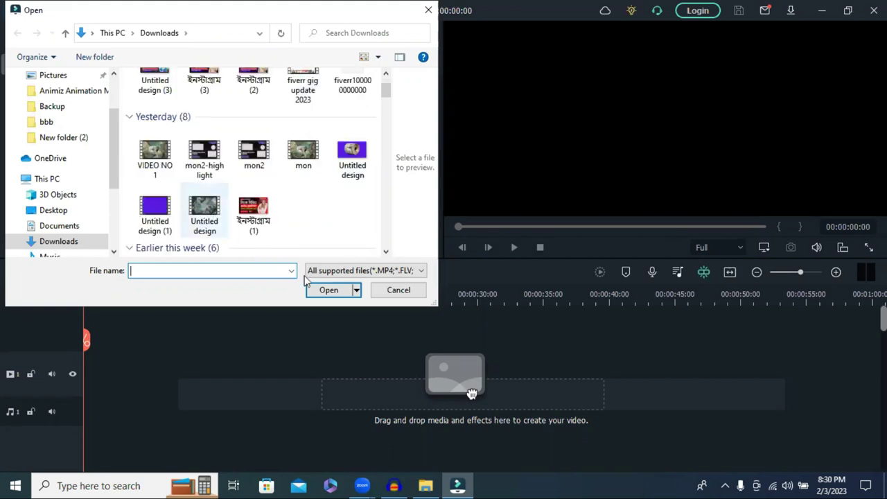
left_click(324, 285)
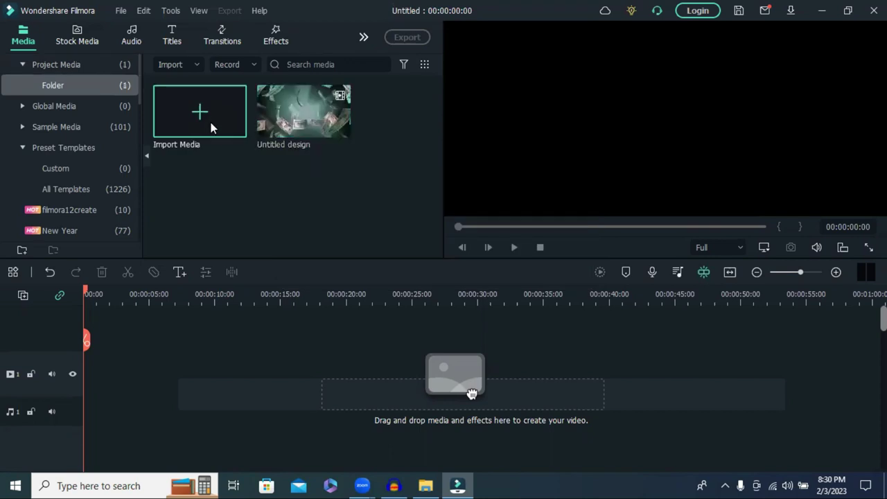
Import the "Untitled design" image of the dollar roll on purple from the Downloads folder into the project media.
left_click(211, 125)
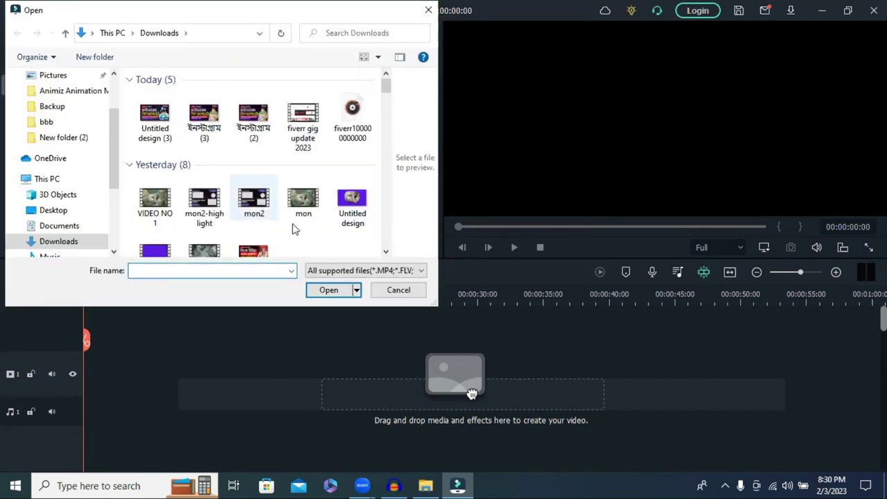
scroll(311, 216, "down", 1)
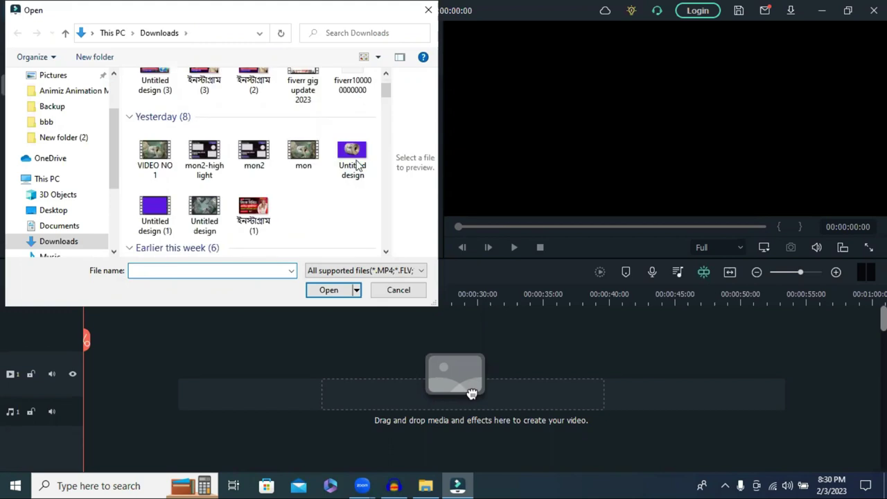
left_click(357, 164)
left_click(338, 296)
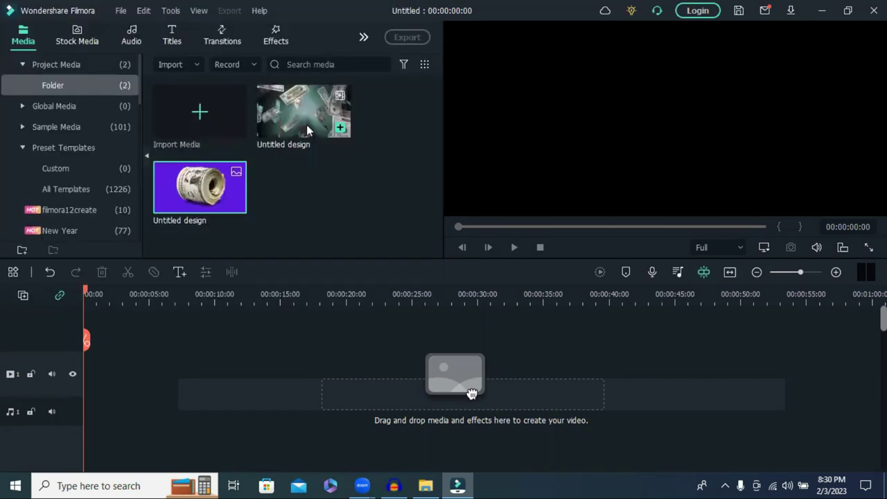
Place the falling-bills video at the start of the timeline, keeping the 1920 x 1080 25fps project settings, and preview it.
left_click_drag(308, 119, 80, 348)
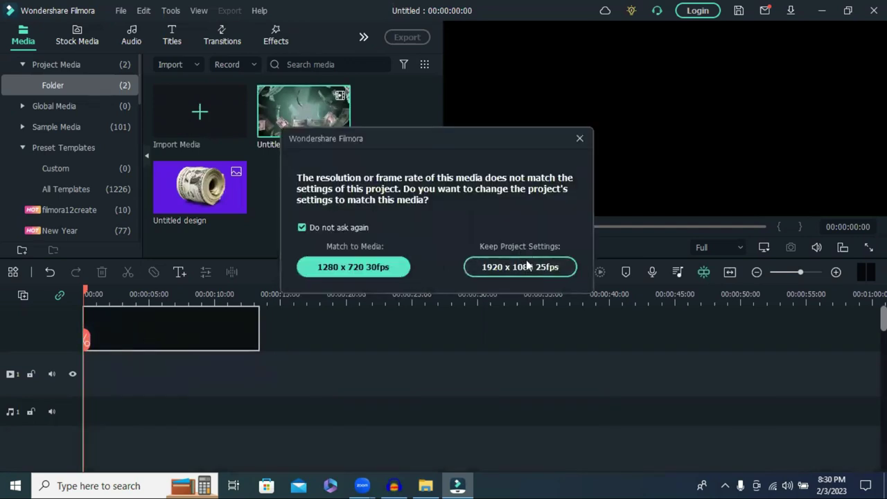
left_click(510, 322)
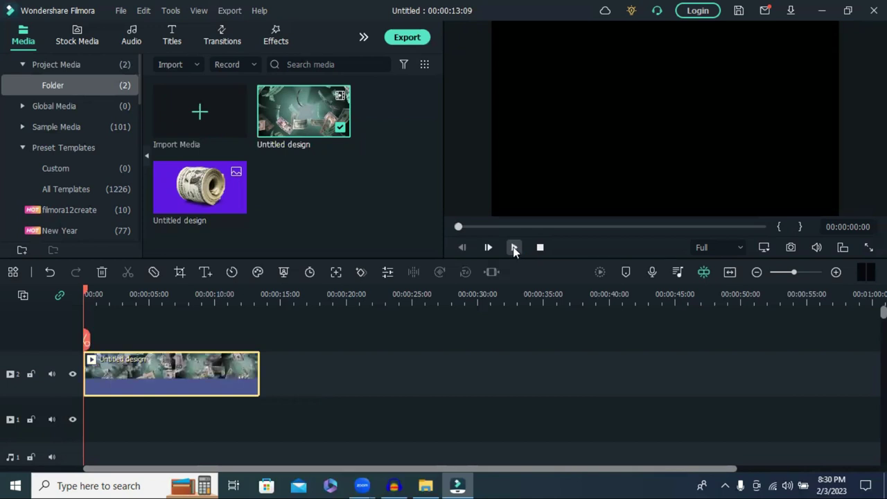
left_click(514, 248)
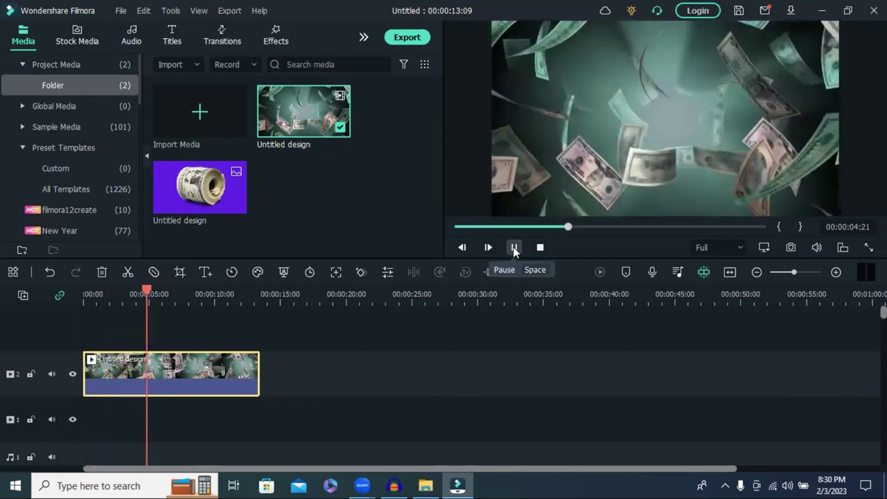
left_click(513, 248)
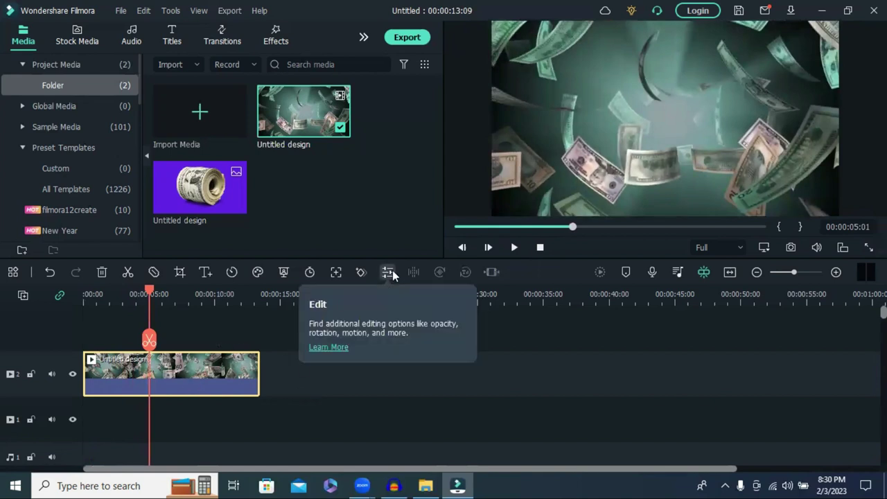
left_click(309, 272)
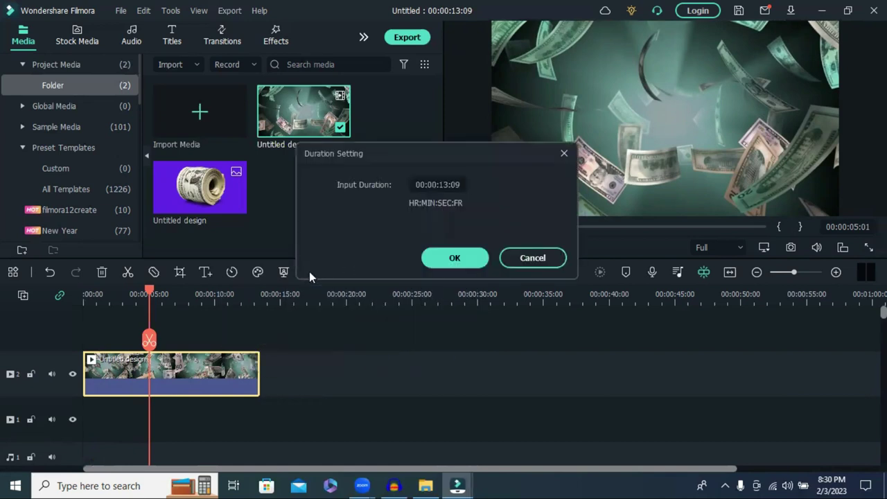
left_click(533, 257)
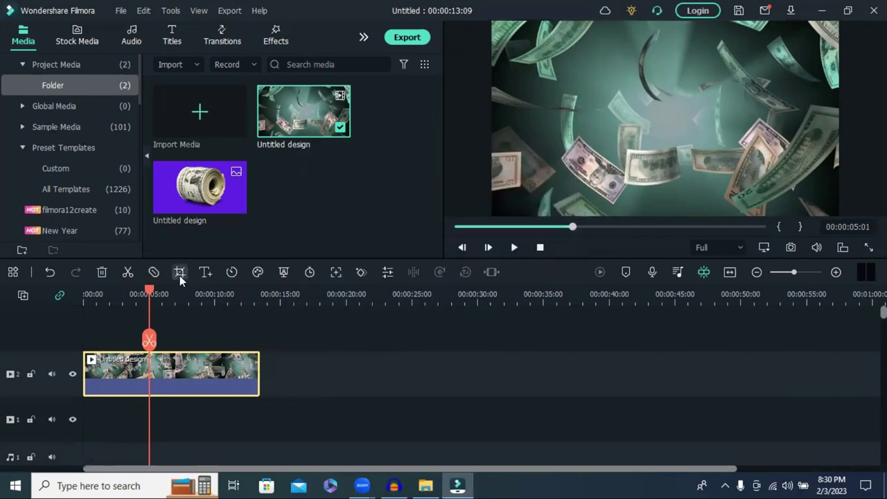
left_click(180, 274)
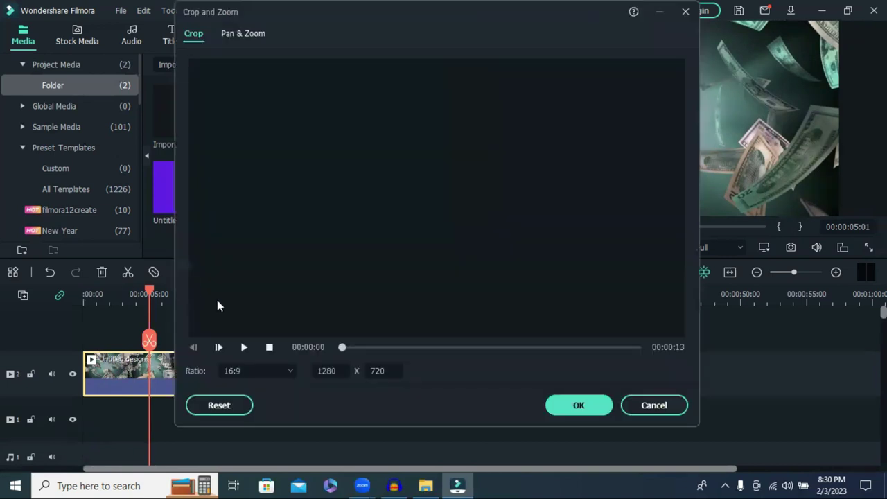
left_click(652, 406)
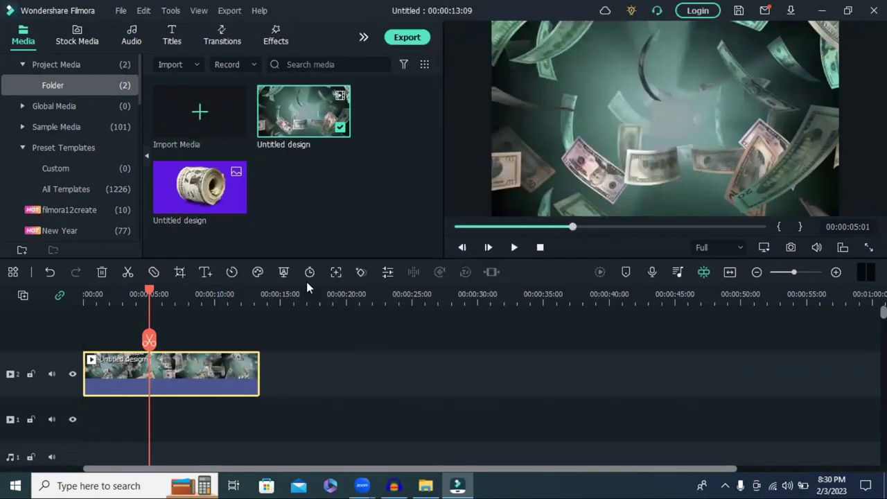
Add an animation keyframe to the falling-bills clip at 00:00:05:01.
left_click(361, 272)
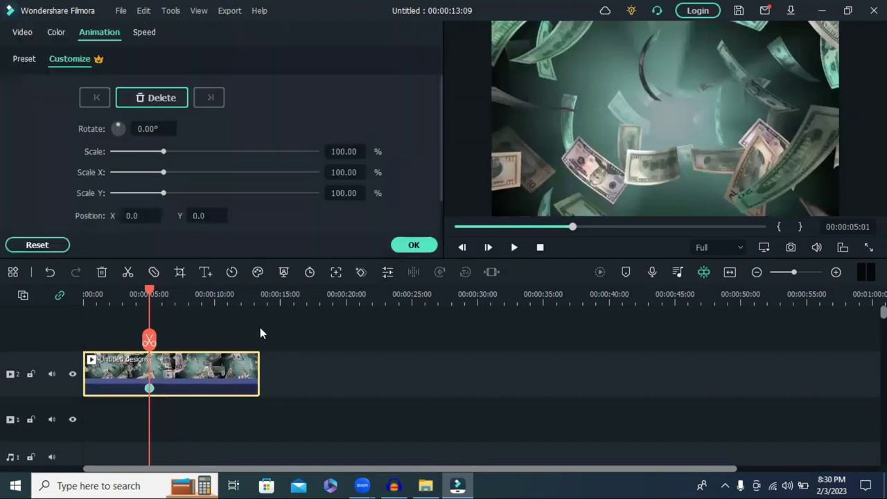
scroll(249, 226, "down", 1)
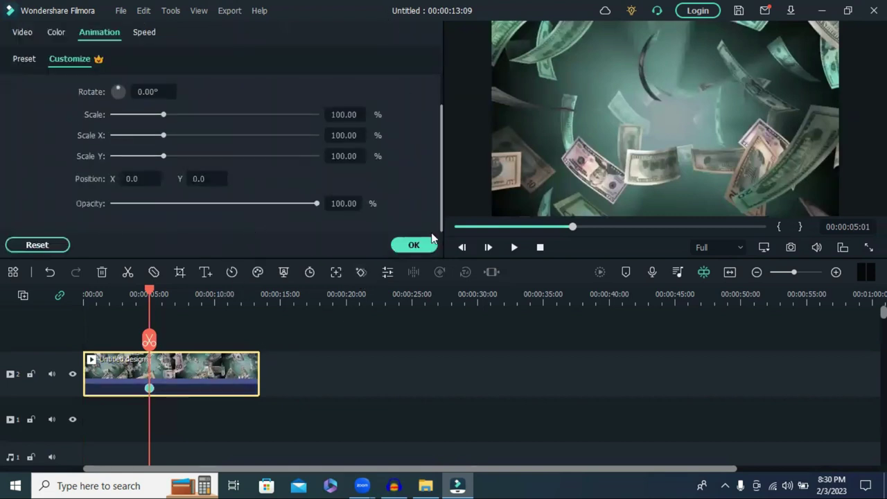
left_click(414, 245)
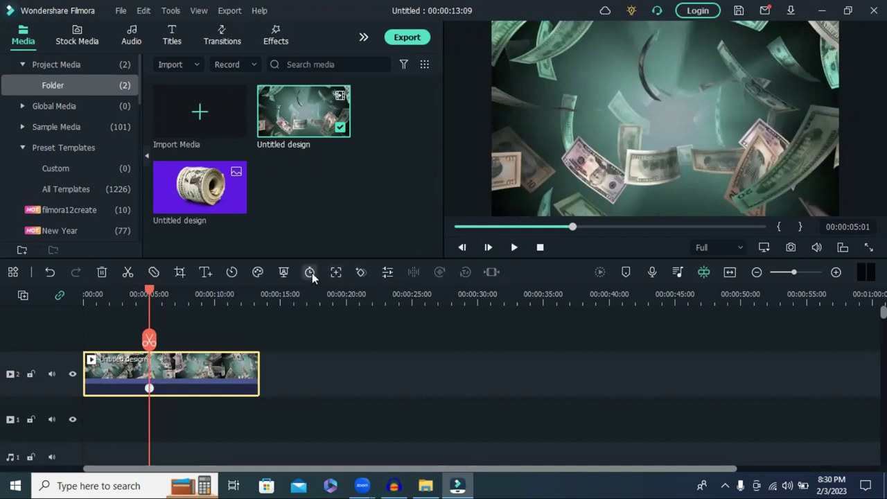
Reverse the falling-bills clip's playback and preview it from the beginning.
left_click(231, 273)
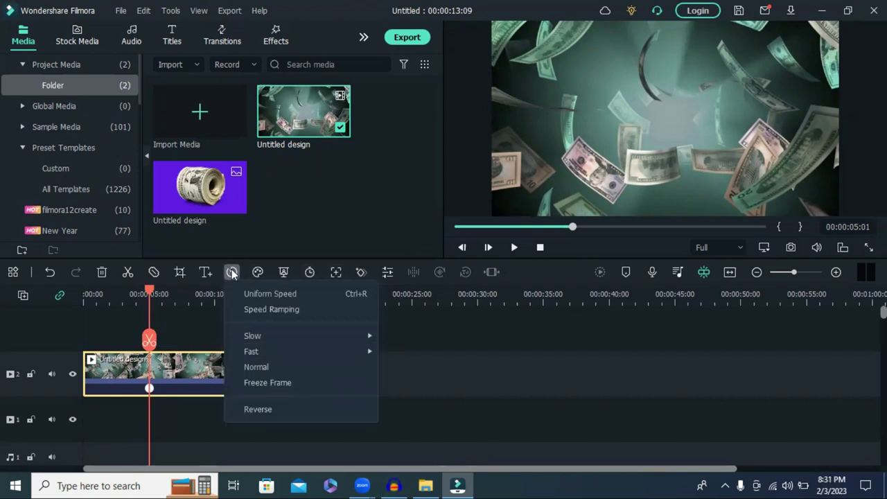
left_click(247, 408)
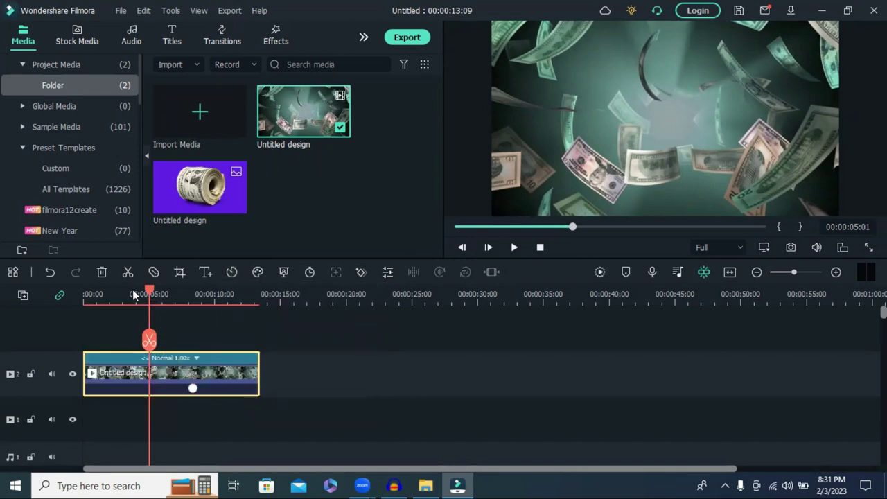
left_click_drag(132, 293, 86, 294)
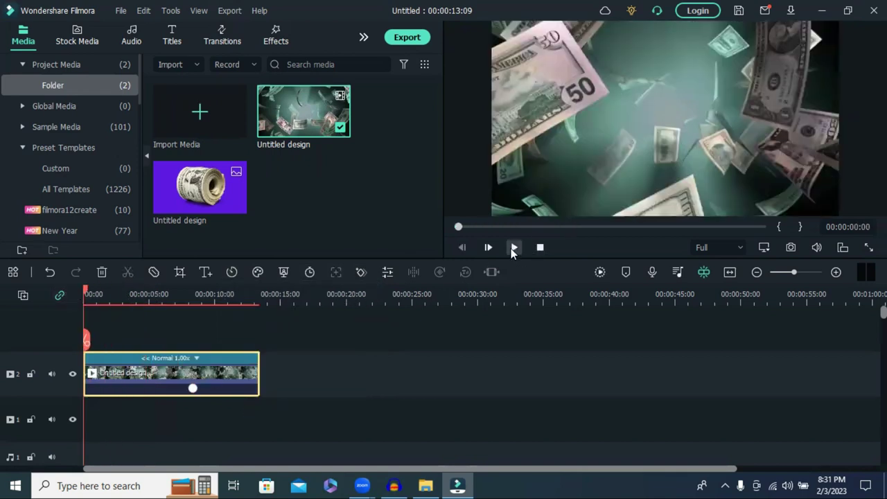
left_click(513, 248)
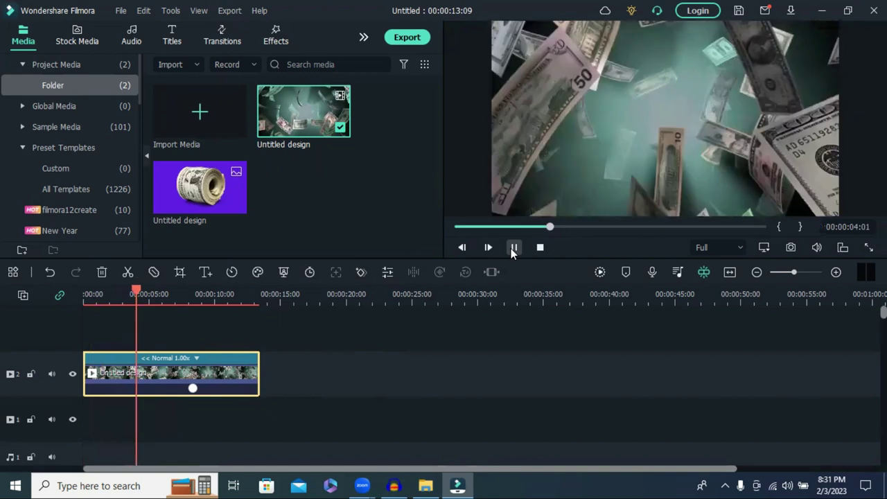
left_click(513, 248)
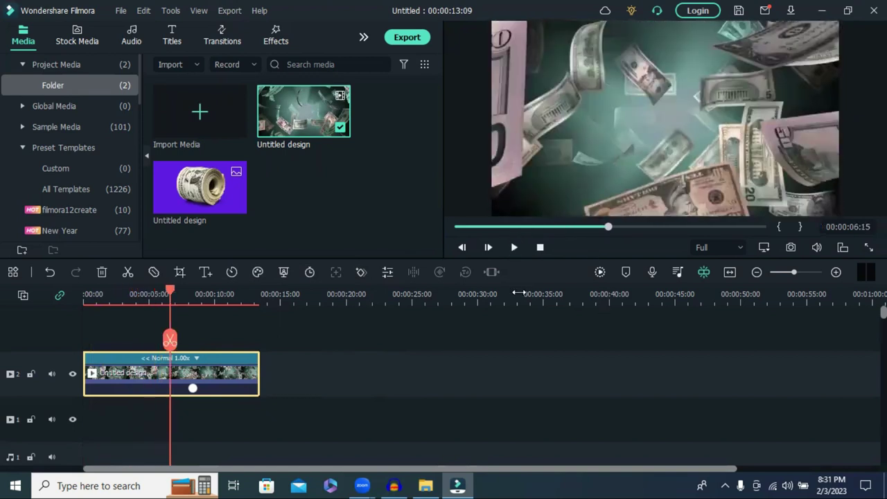
Place the dollar roll image on the track above the falling-bills clip, from the timeline start, and extend it to the clip's end.
mouse_move(206, 176)
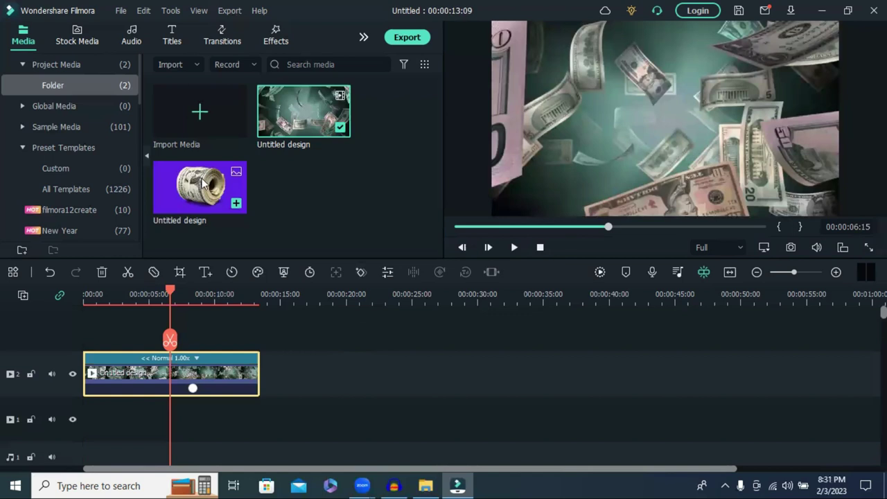
left_click_drag(185, 182, 119, 346)
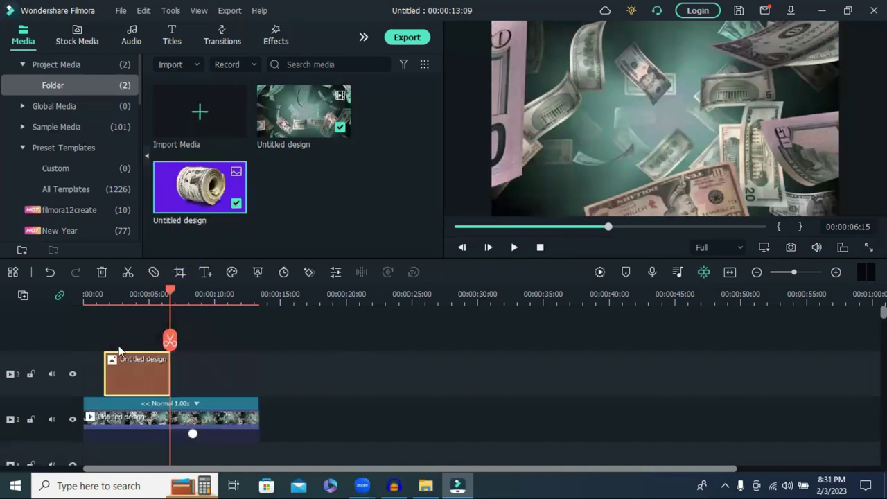
left_click_drag(128, 379, 107, 380)
left_click_drag(171, 295, 114, 294)
left_click_drag(145, 371, 257, 373)
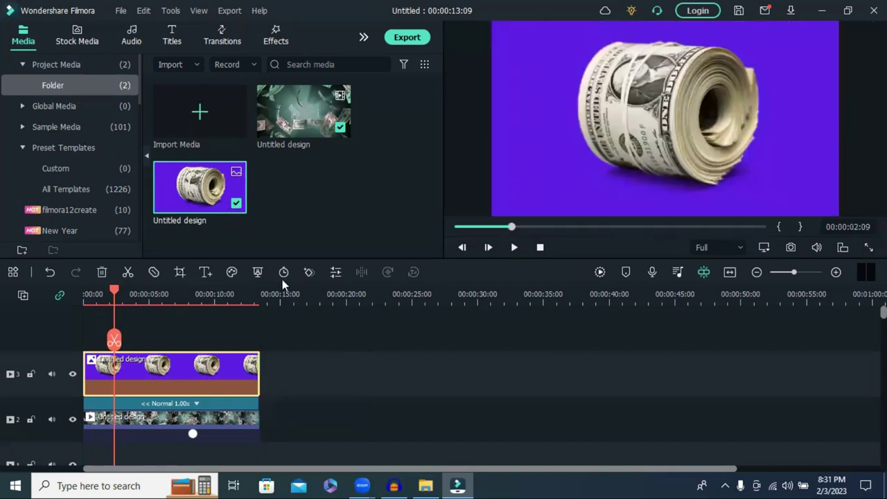
Remove the dollar roll image's purple background with Chroma Key, and shrink and reposition the roll slightly in the frame.
left_click(258, 274)
left_click(568, 132)
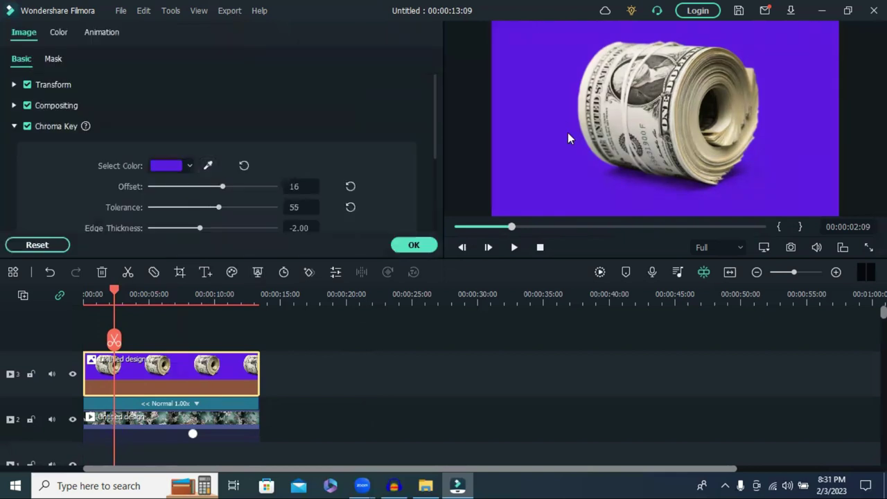
left_click(684, 92)
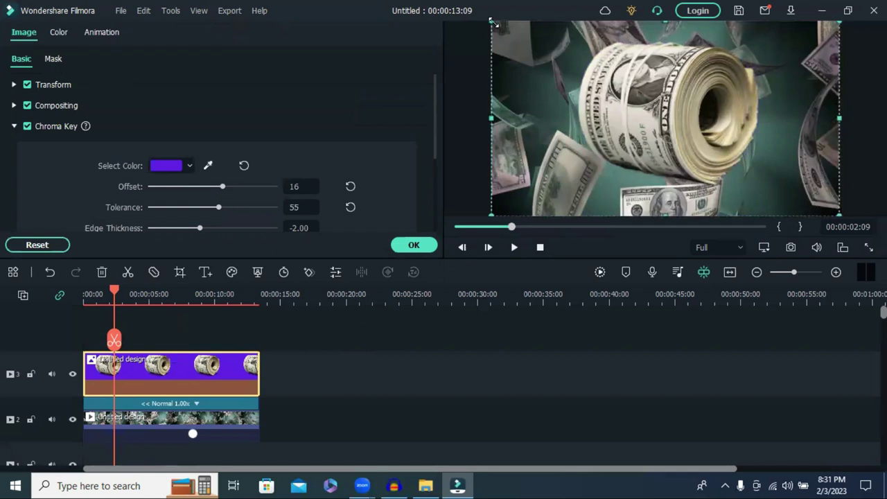
left_click_drag(506, 27, 521, 36)
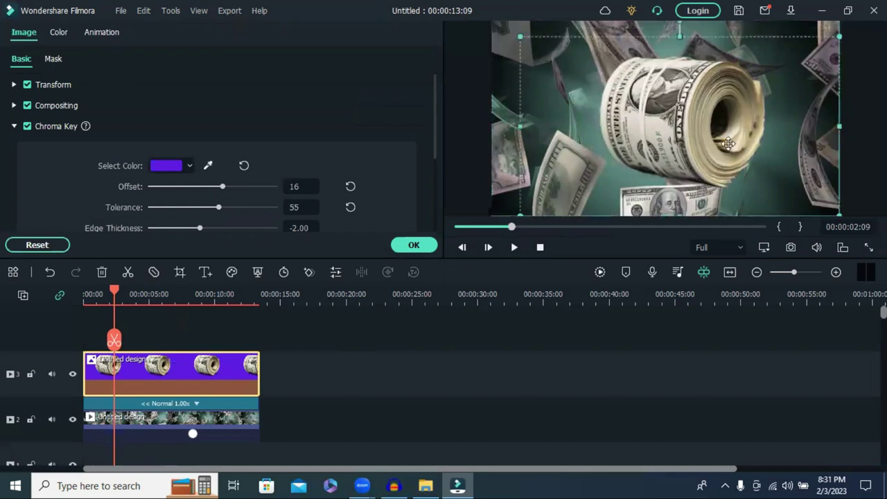
scroll(441, 390, "down", 1)
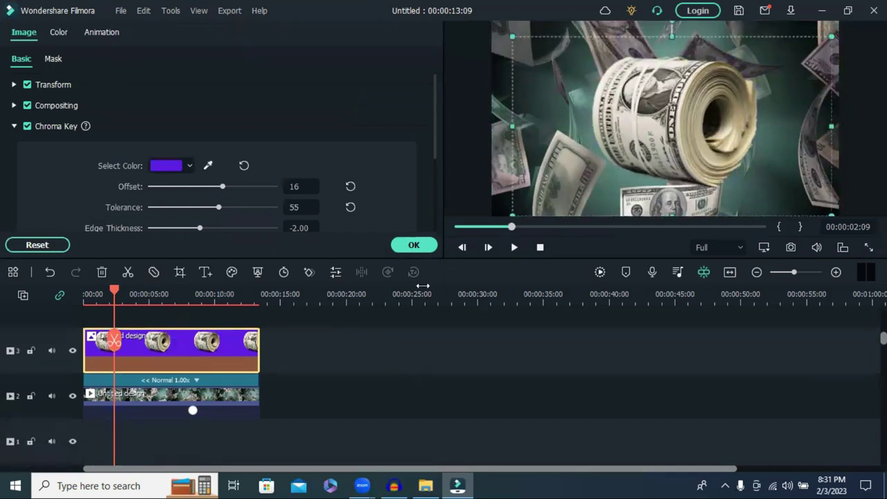
left_click(415, 245)
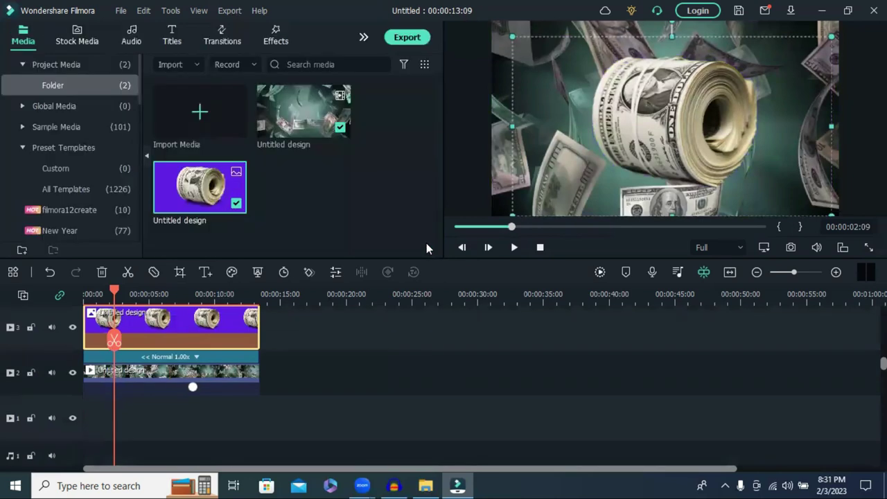
Search the effects library for "fire".
left_click(276, 39)
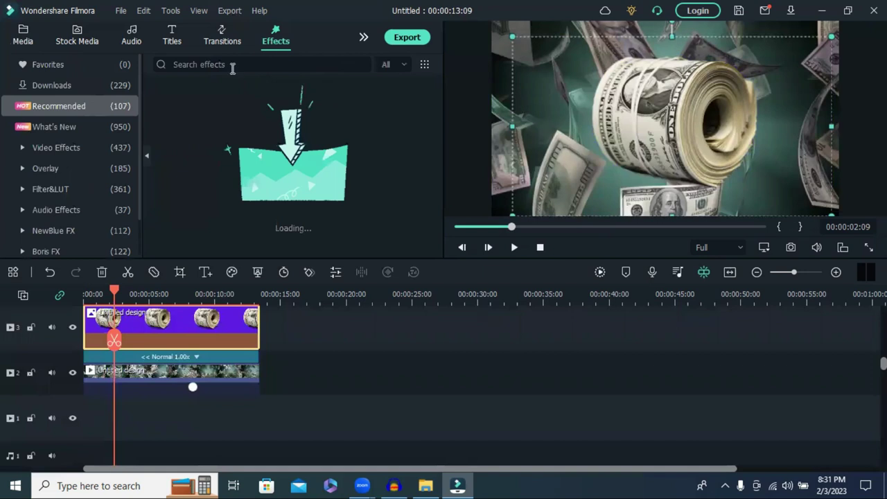
left_click(231, 65)
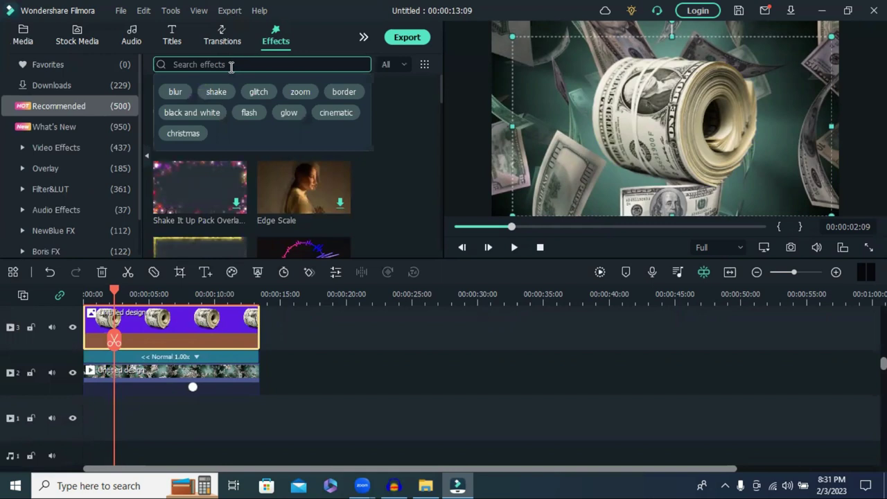
type("f")
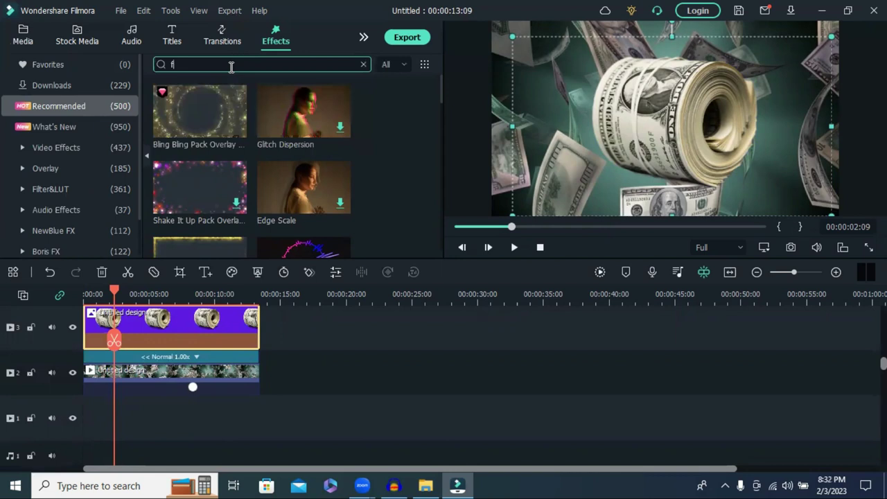
type("ire")
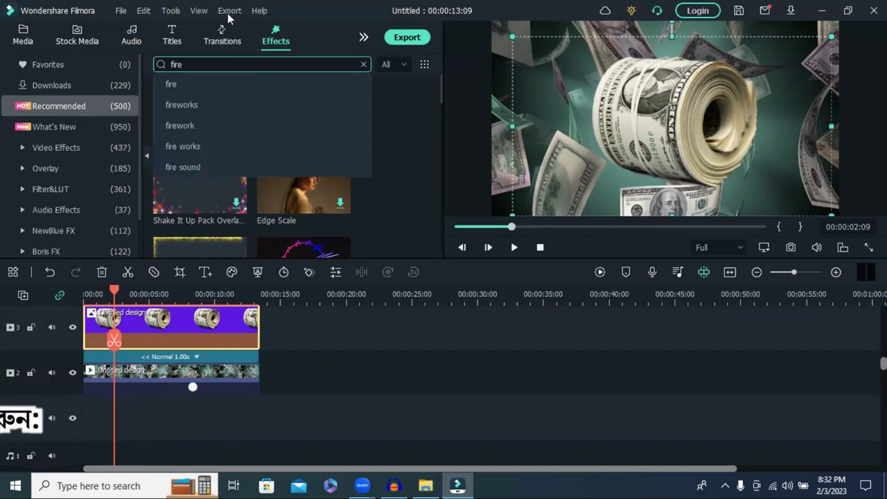
key("Return")
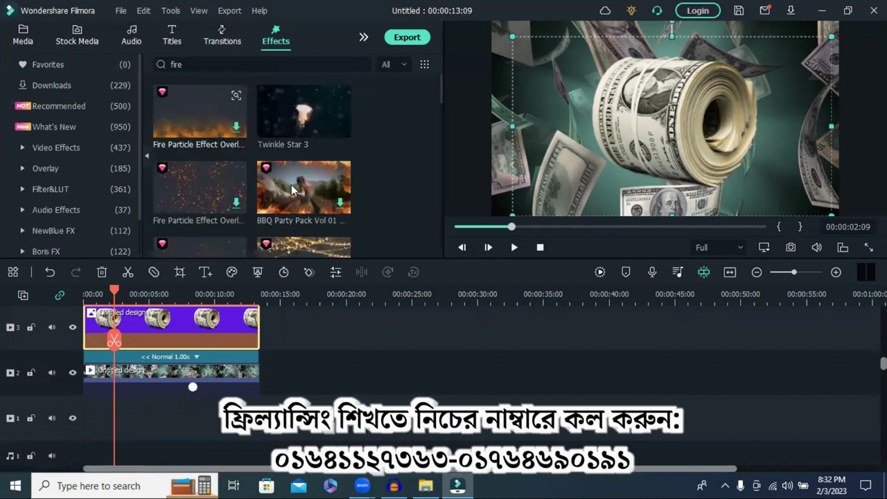
Add the Shake It Up Pack Vol2 Overlay 01 effect above the dollar roll at the timeline start and preview it.
scroll(276, 167, "down", 2)
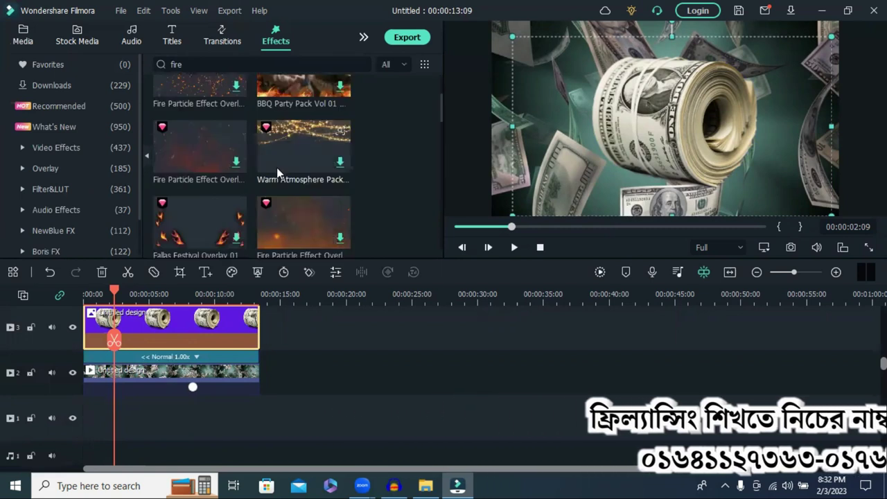
scroll(279, 168, "down", 3)
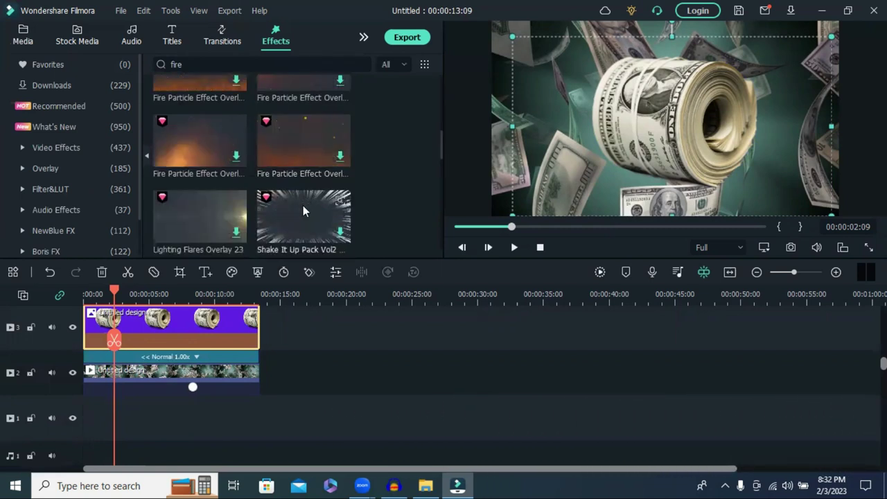
scroll(303, 205, "up", 2)
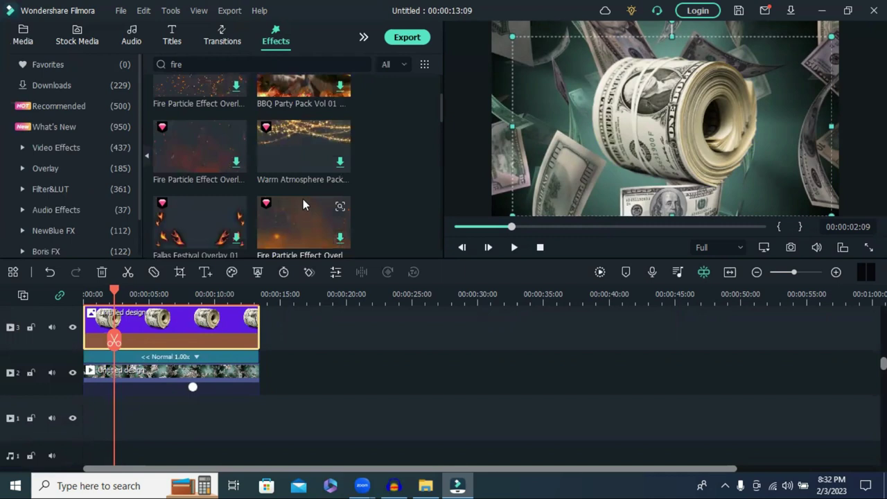
scroll(303, 202, "down", 2)
left_click_drag(303, 203, 148, 337)
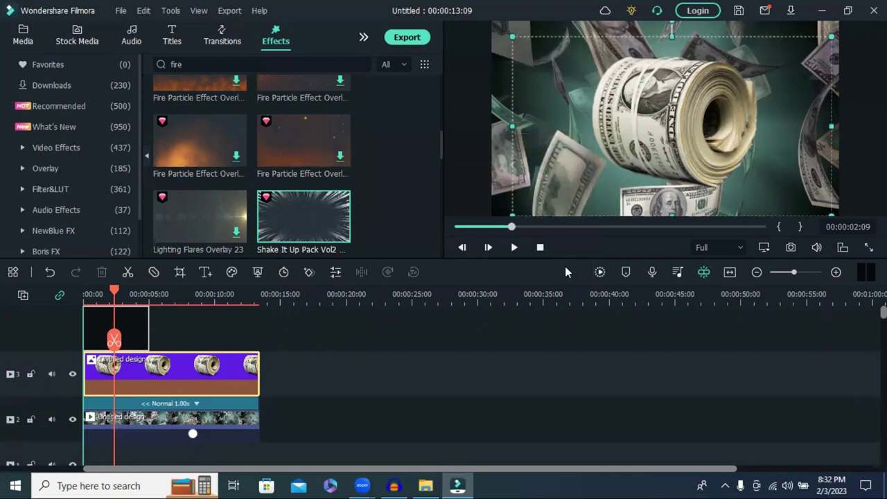
left_click(514, 250)
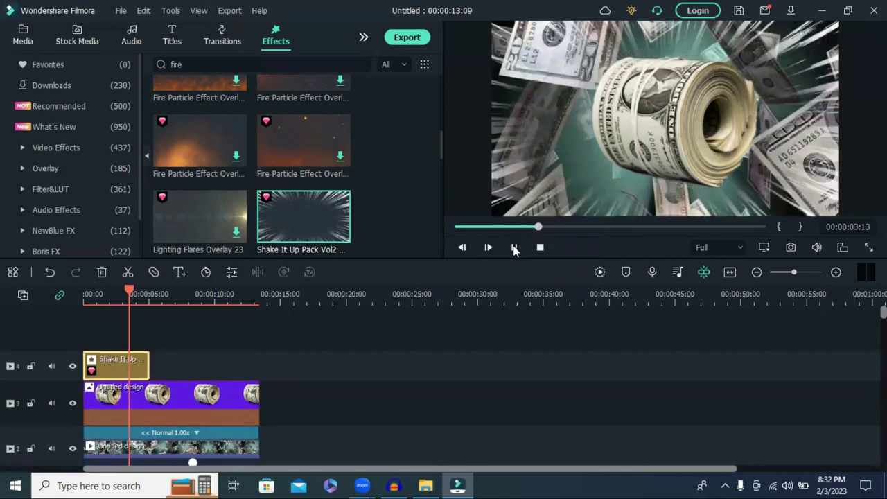
left_click(514, 250)
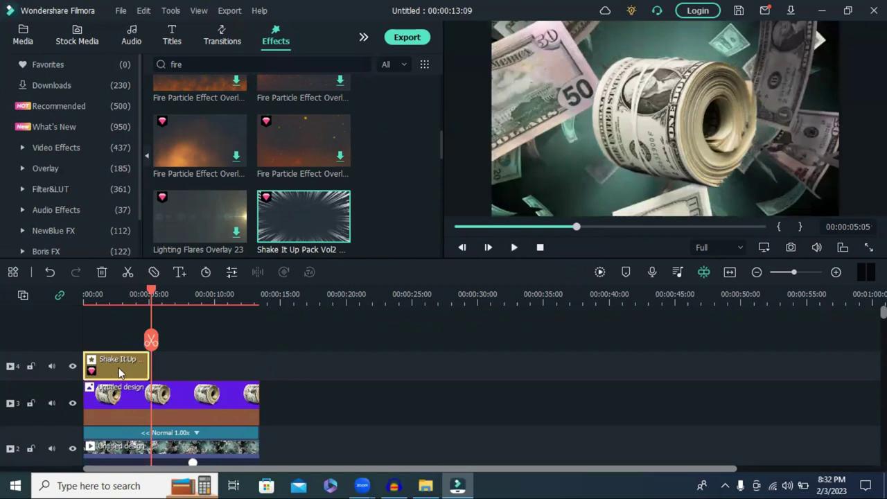
Check the Shake It Up overlay's effect settings and delete the overlay from the timeline.
left_click(231, 274)
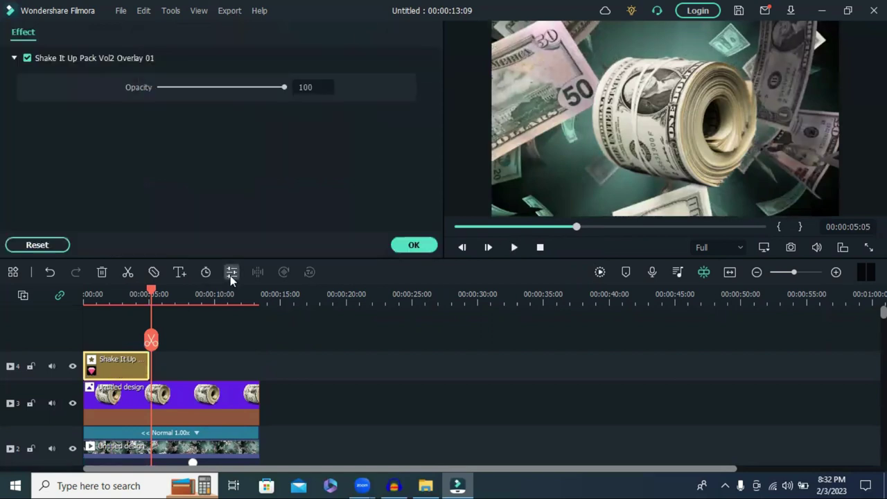
left_click(415, 246)
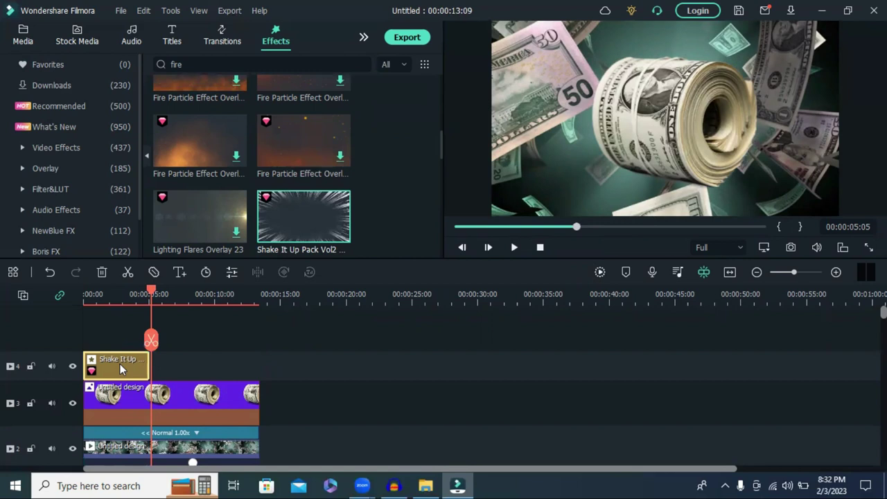
scroll(310, 216, "down", 2)
scroll(310, 210, "down", 2)
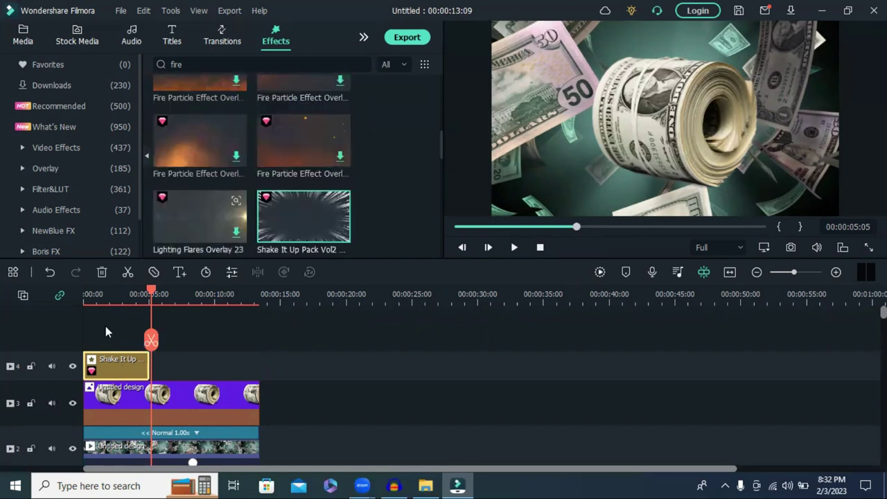
left_click(102, 271)
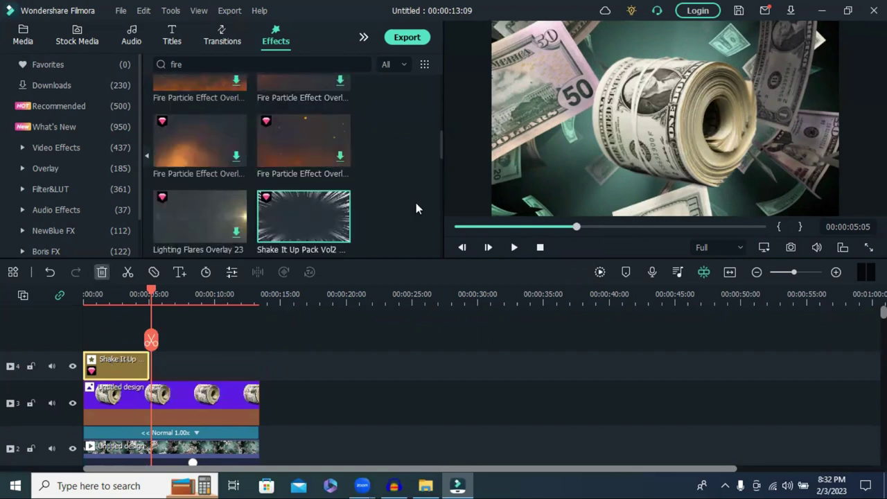
Look through the rest of the "fire" effects for a suitable overlay and clear the search.
scroll(289, 161, "down", 2)
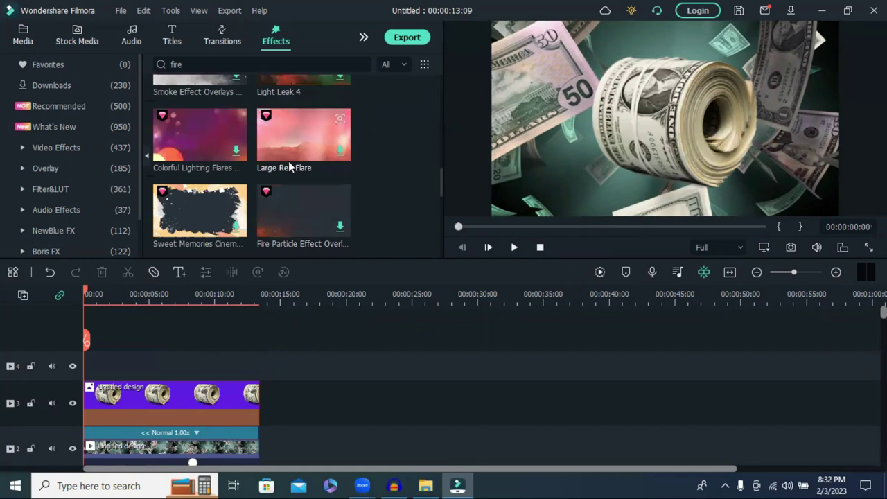
scroll(311, 170, "down", 2)
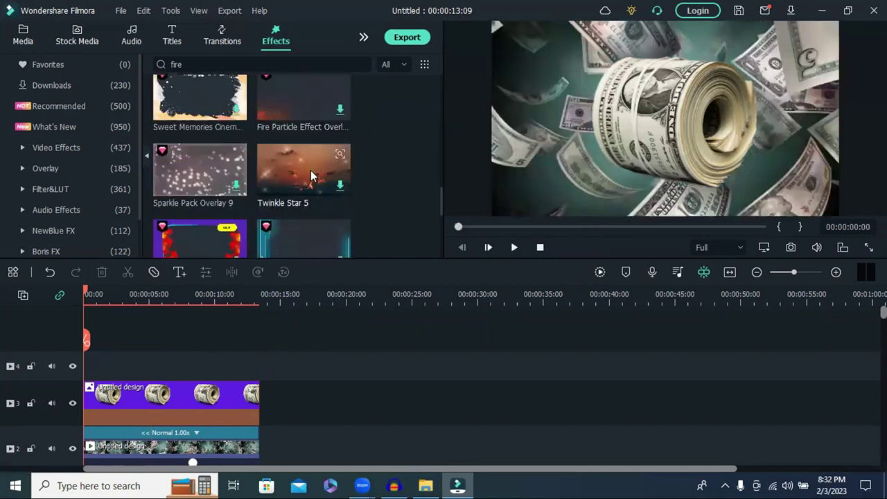
scroll(310, 169, "down", 3)
scroll(311, 170, "down", 1)
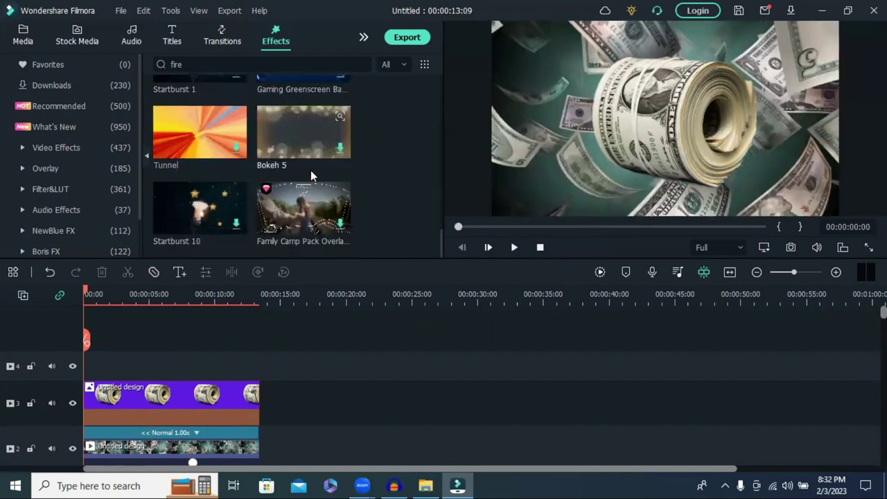
scroll(310, 170, "down", 5)
scroll(310, 170, "up", 2)
scroll(311, 170, "up", 5)
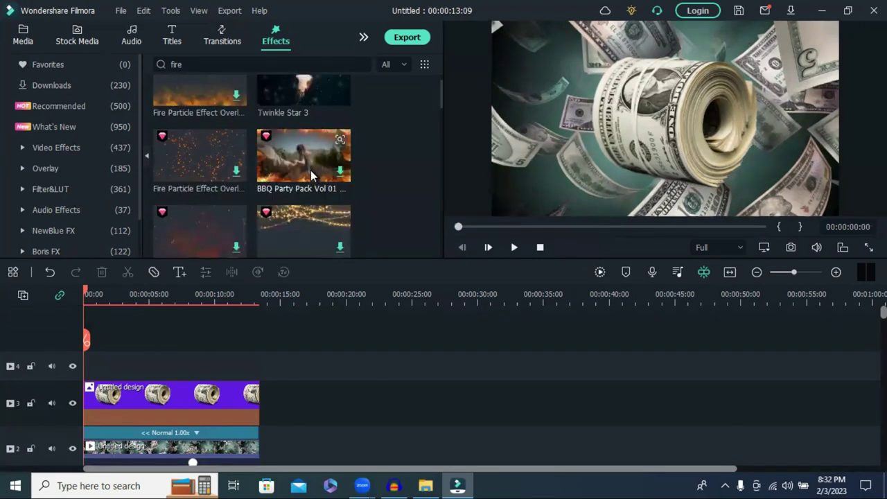
left_click(224, 65)
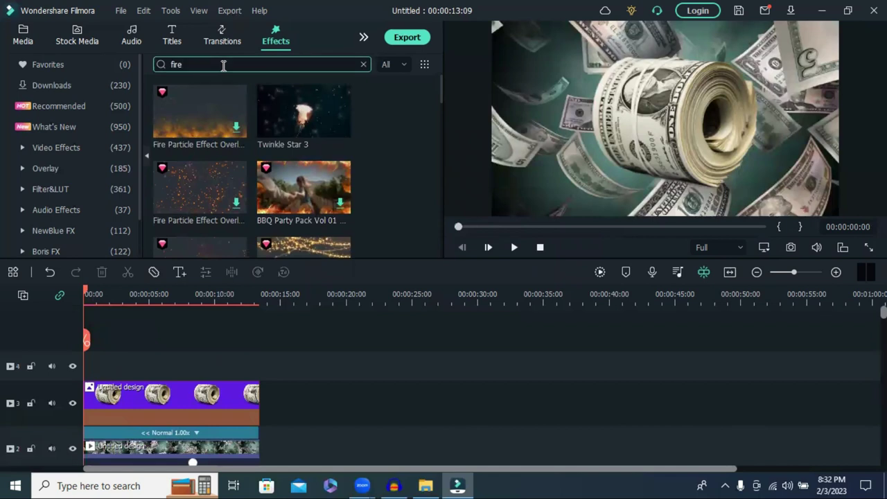
key("BackSpace")
key("BackSpace")
key("BackSpace")
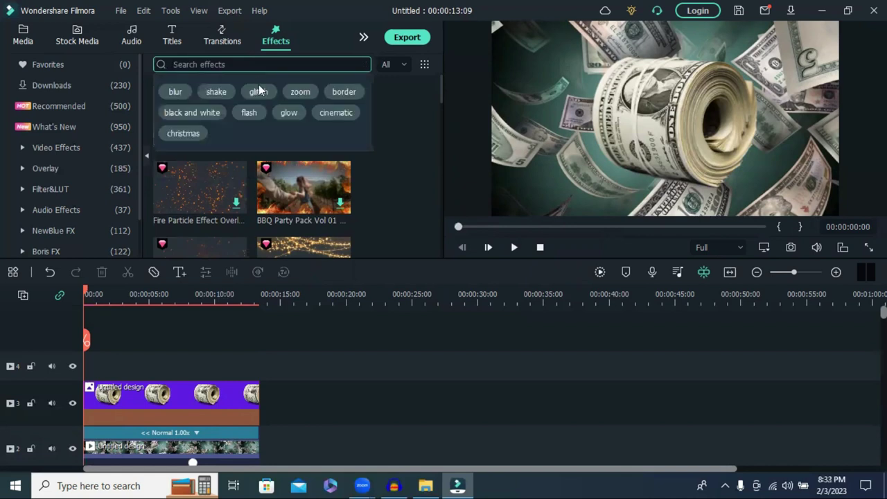
Add the recommended Bling Bling Pack Overlay effect above the dollar roll at the timeline start and preview it.
mouse_move(219, 127)
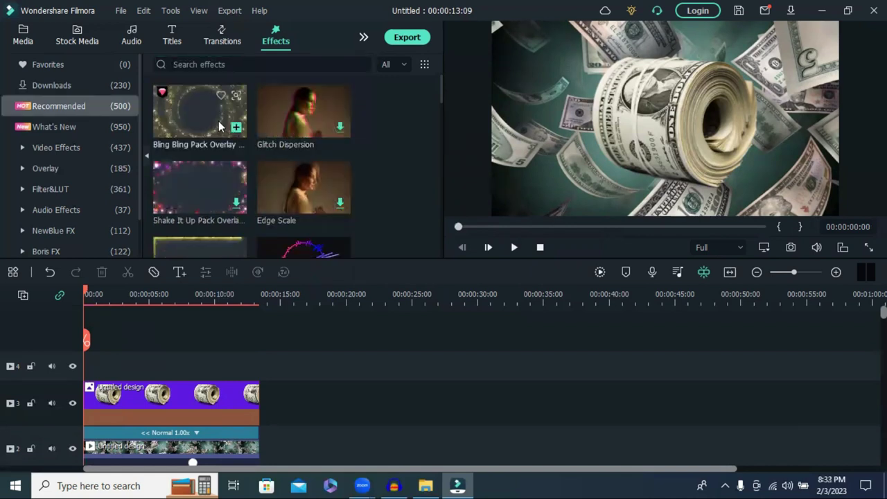
left_click_drag(190, 109, 83, 366)
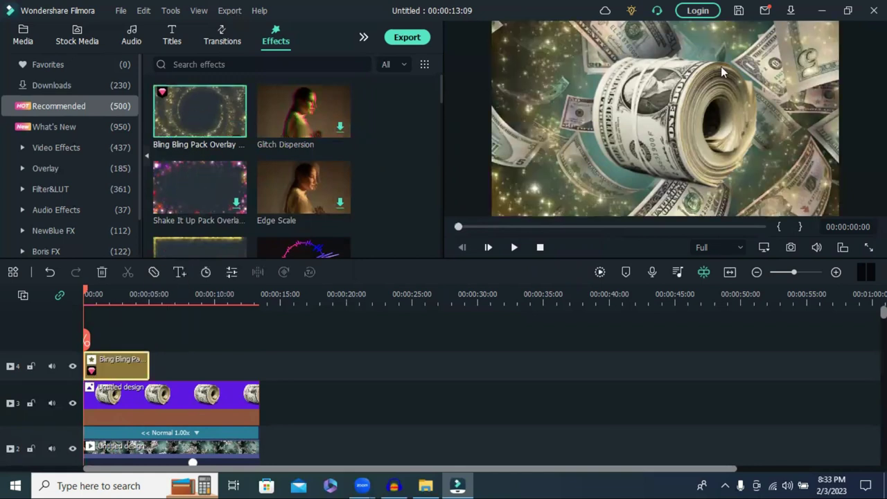
left_click(511, 246)
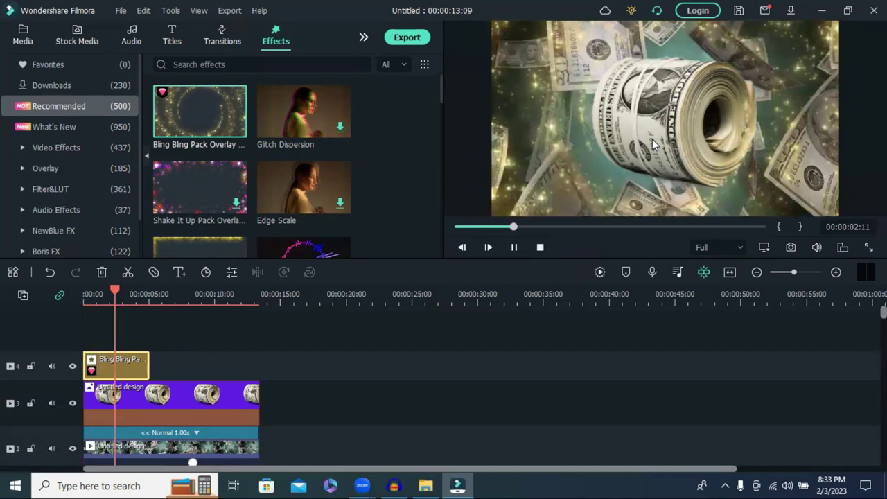
left_click(514, 248)
Add two more Bling Bling Pack Overlay clips end to end after the first and trim the last to the dollar roll clip's end.
left_click_drag(186, 162, 163, 364)
left_click_drag(202, 105, 219, 370)
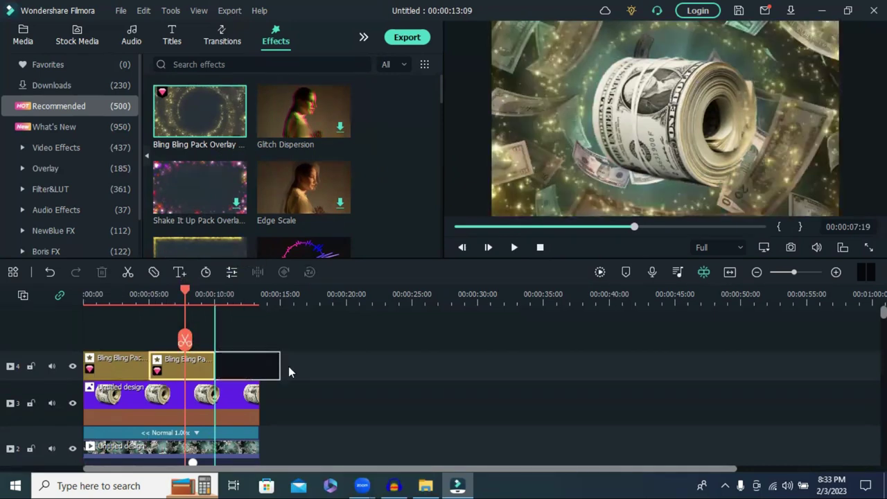
left_click_drag(280, 362, 263, 351)
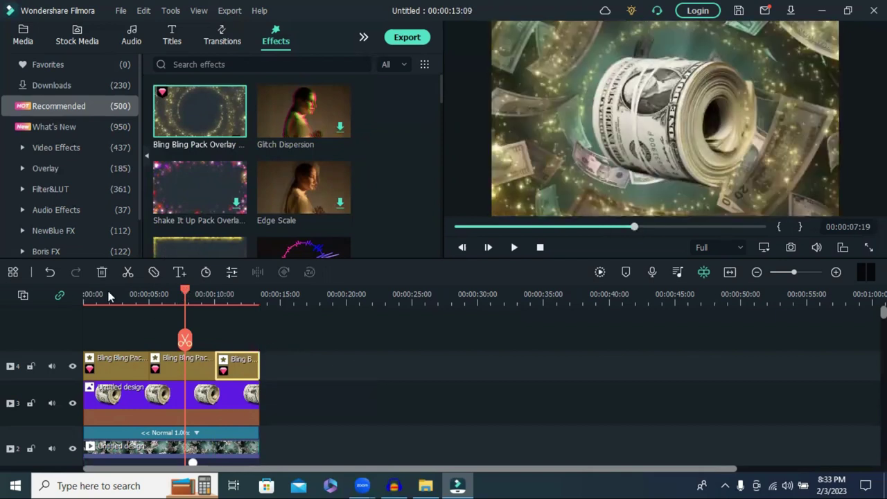
Play the composition from the beginning to check the sparkle overlay across the whole video.
left_click(73, 293)
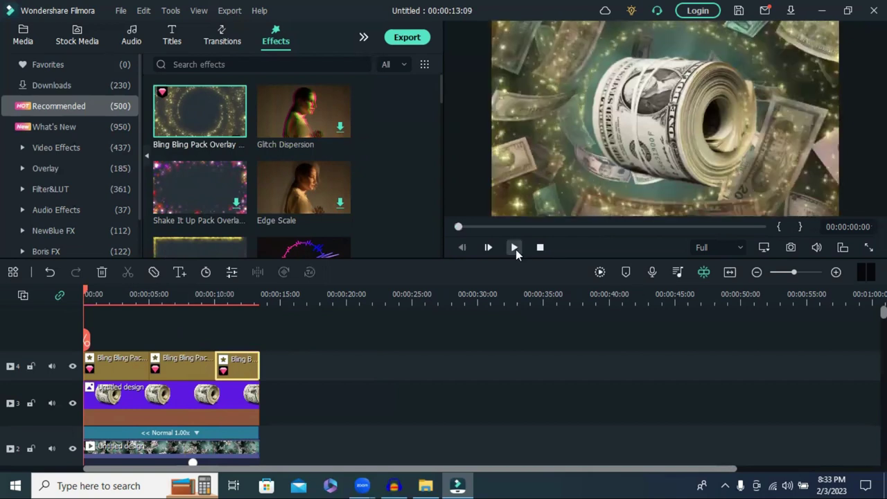
left_click(514, 248)
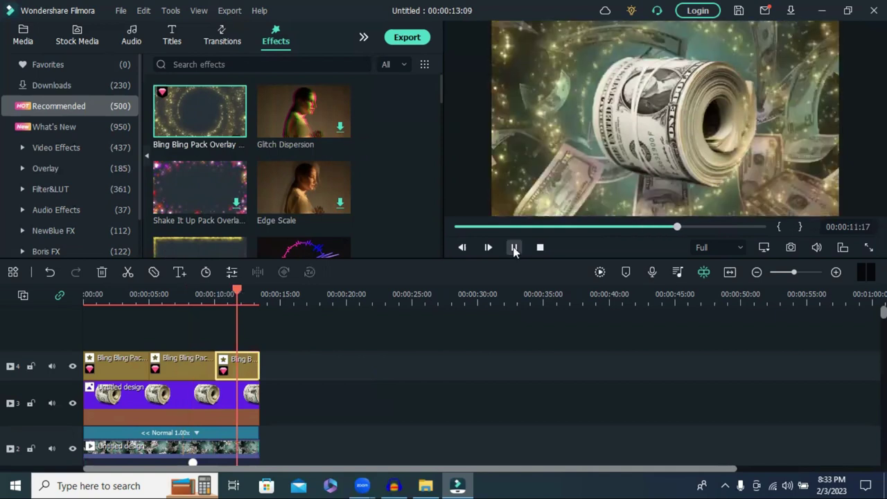
left_click(514, 247)
Add the recommended Shake It Up Pack Vol2 overlay effect above the Bling Bling clips at the timeline start and preview it.
scroll(294, 152, "down", 2)
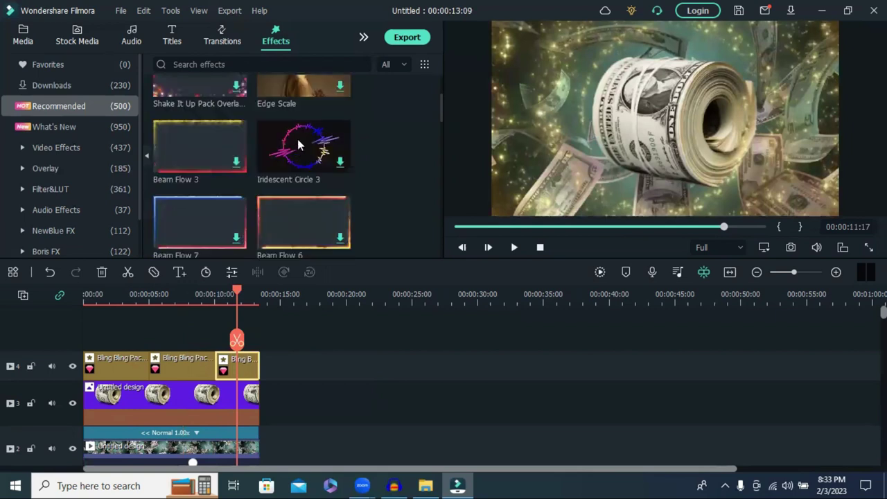
scroll(298, 142, "down", 2)
scroll(300, 133, "down", 4)
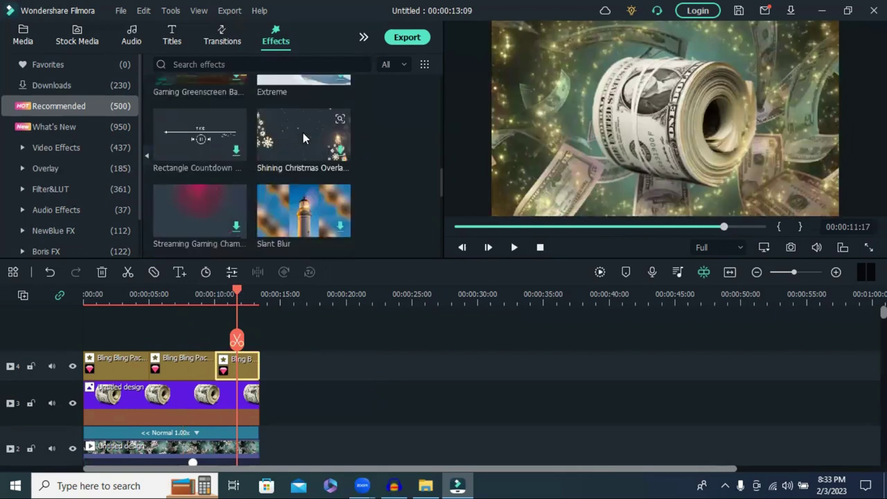
scroll(305, 134, "down", 1)
scroll(313, 136, "down", 3)
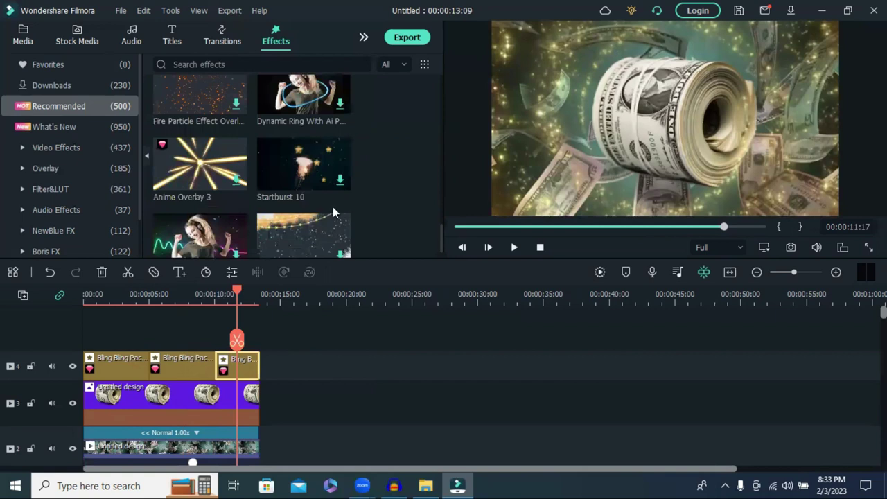
scroll(332, 206, "down", 1)
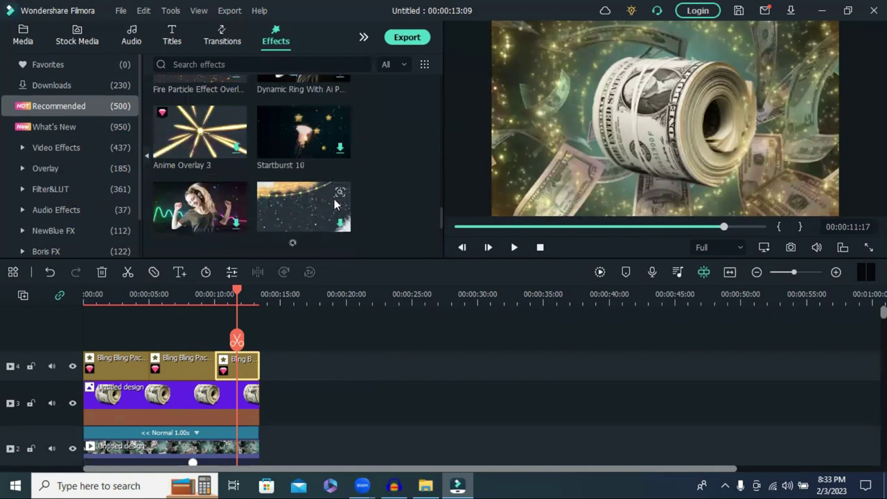
scroll(334, 199, "down", 1)
scroll(325, 199, "up", 2)
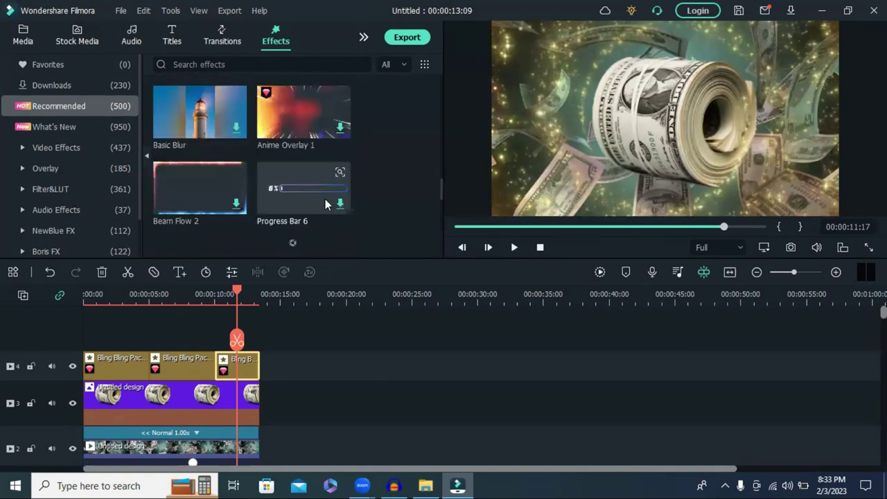
scroll(328, 201, "down", 3)
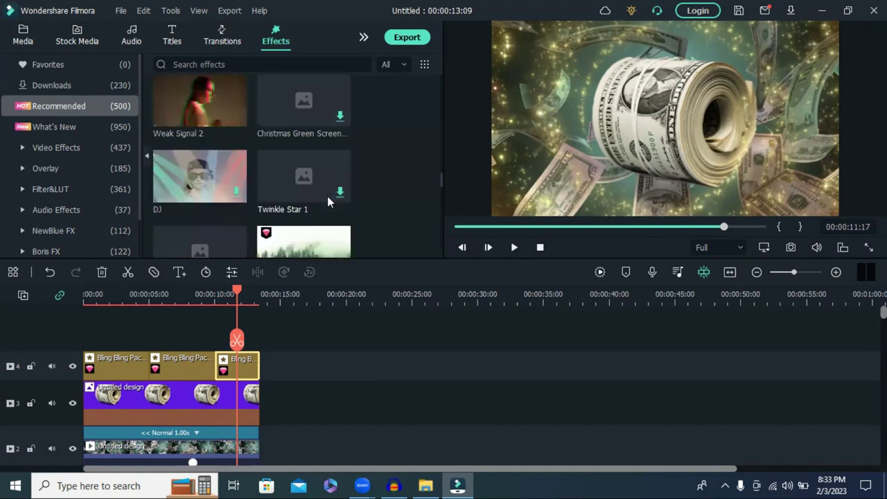
scroll(328, 196, "down", 2)
scroll(329, 196, "down", 3)
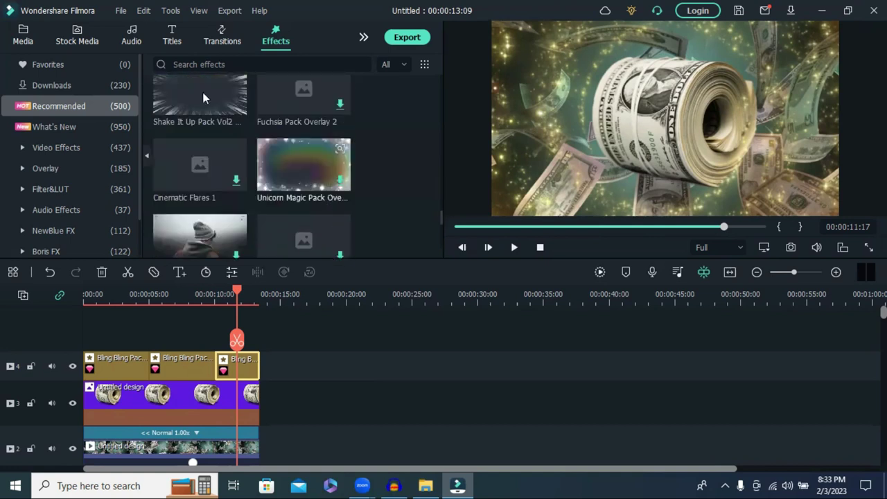
mouse_move(202, 93)
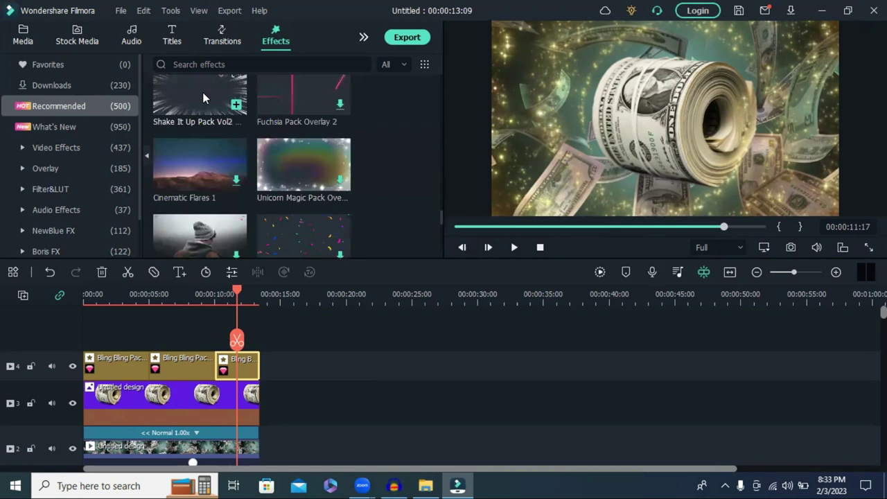
left_click_drag(175, 97, 114, 319)
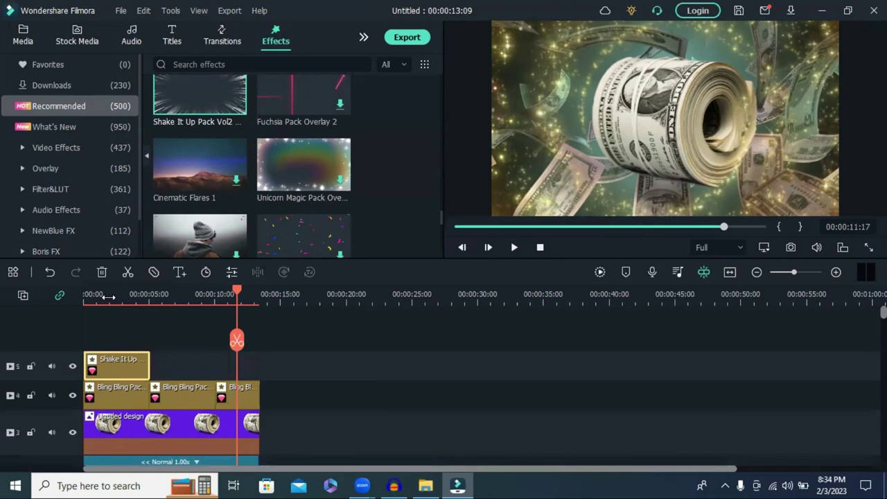
left_click(108, 294)
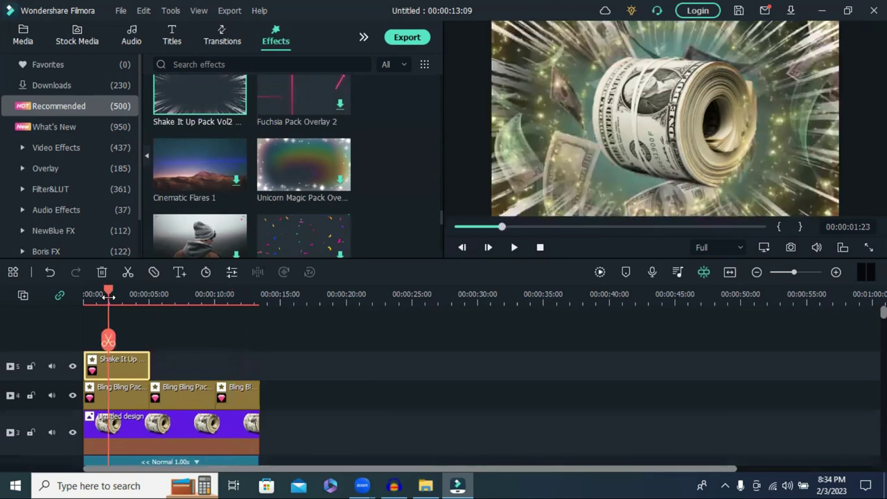
left_click(514, 248)
Paste two copies of the Shake It Up overlay end to end after the first and trim the last to the dollar roll clip's end.
left_click(123, 372)
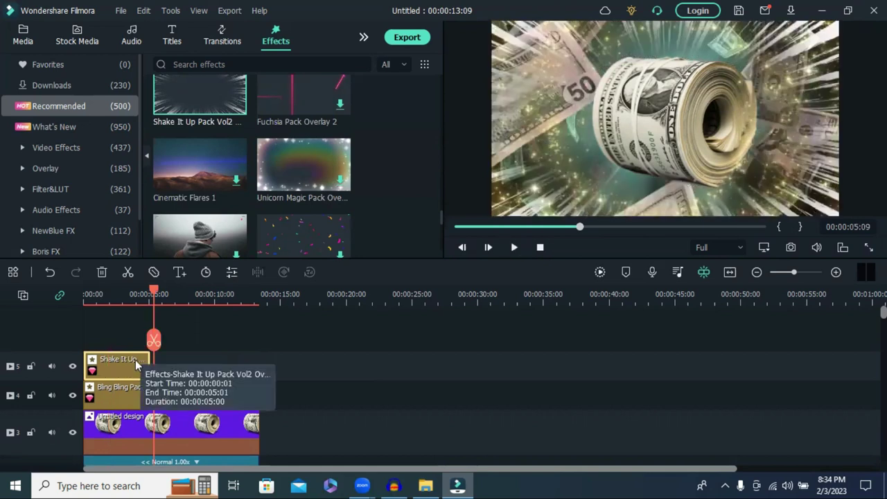
left_click_drag(154, 288, 151, 292)
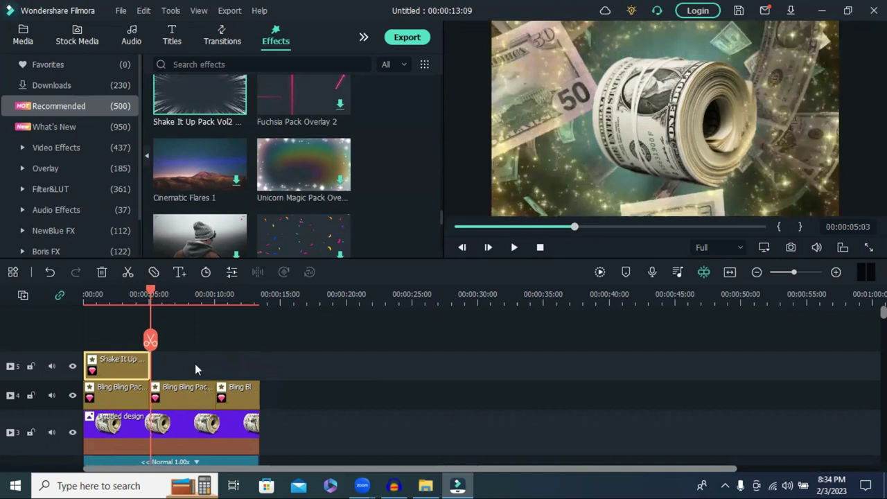
key("ctrl+v")
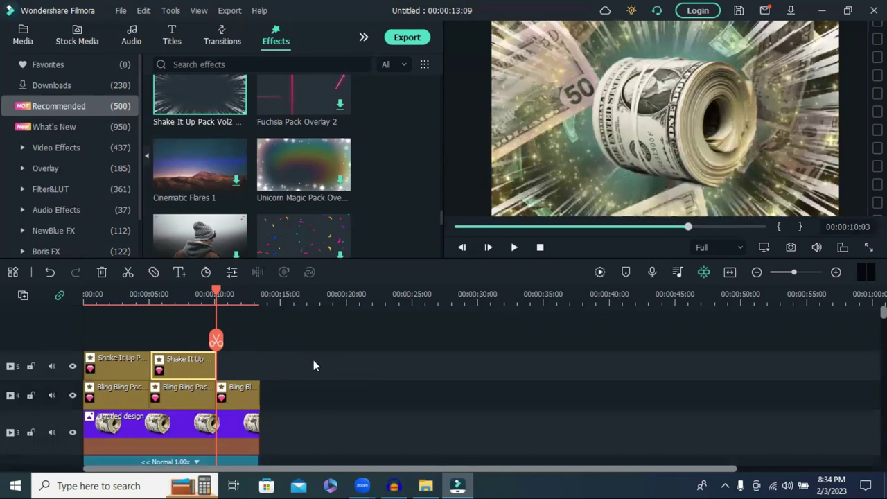
key("ctrl+v")
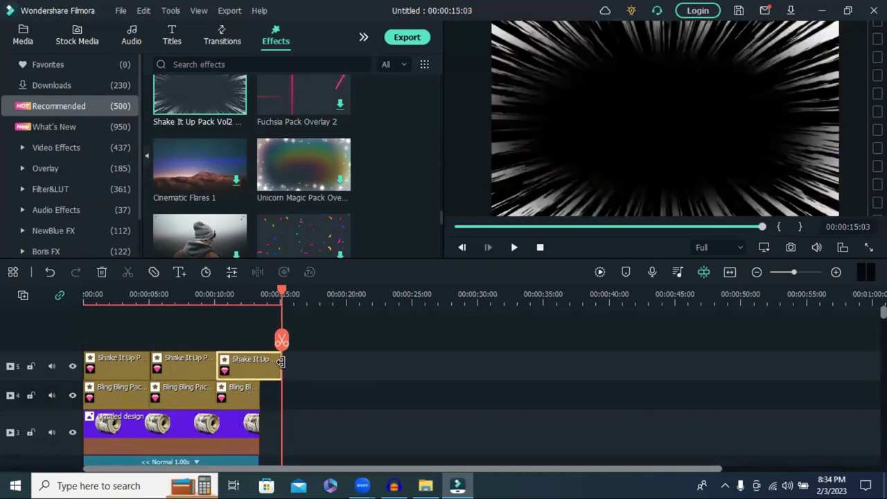
left_click_drag(273, 364, 259, 365)
scroll(337, 333, "down", 3)
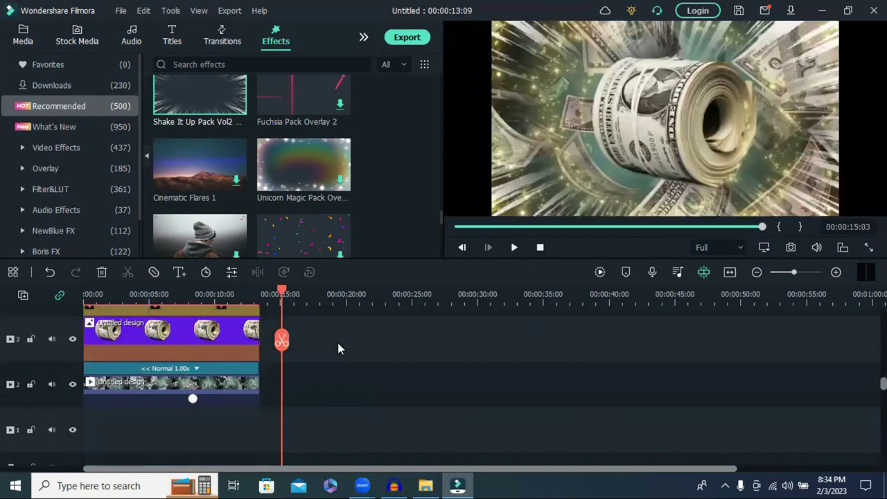
scroll(338, 343, "up", 3)
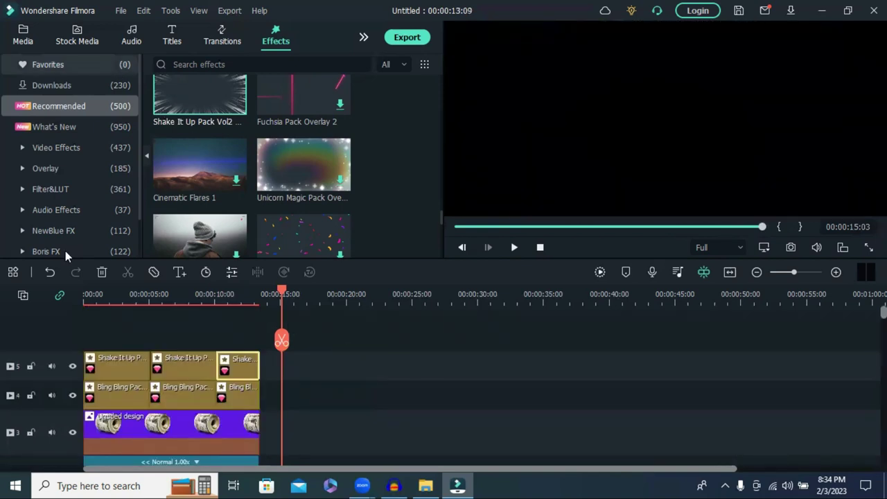
Enter "cool" as the audio search term and preview the recommended Alive-AI music track.
left_click(132, 34)
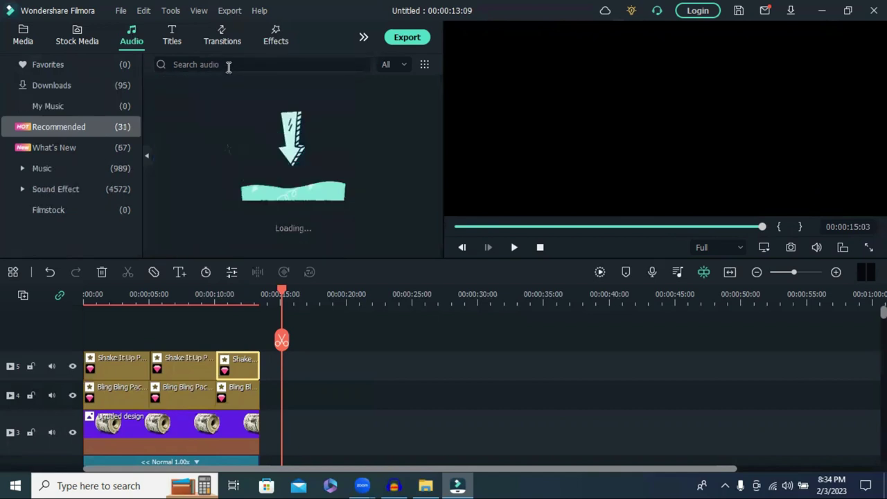
left_click(228, 65)
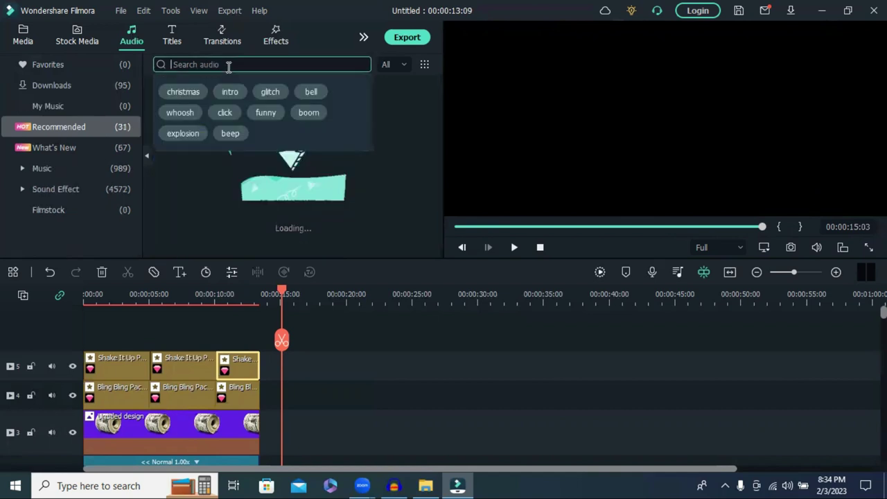
type("c")
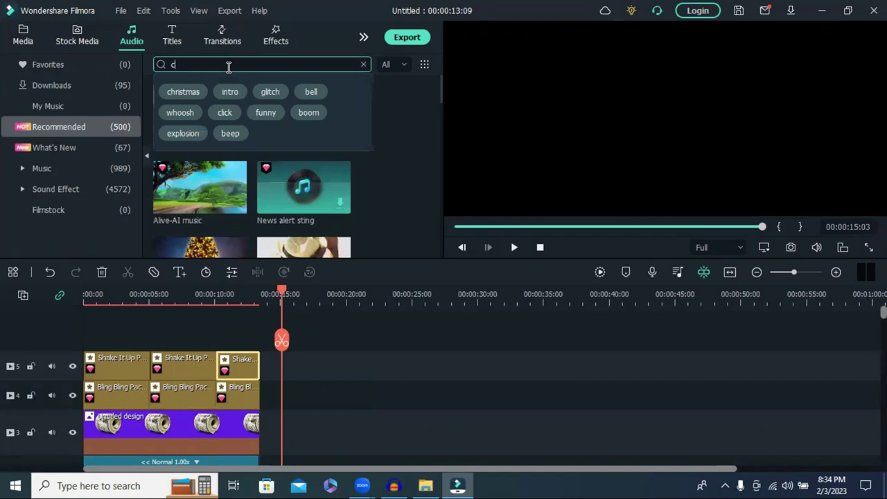
type("ool")
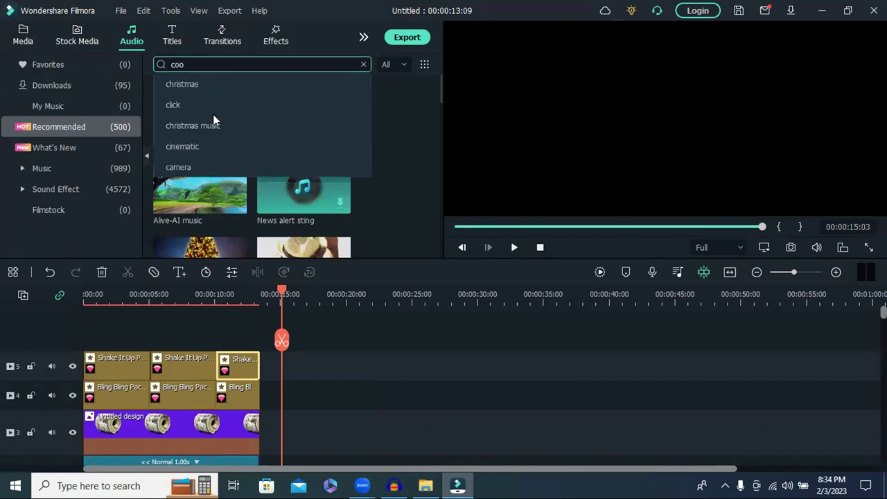
left_click(204, 196)
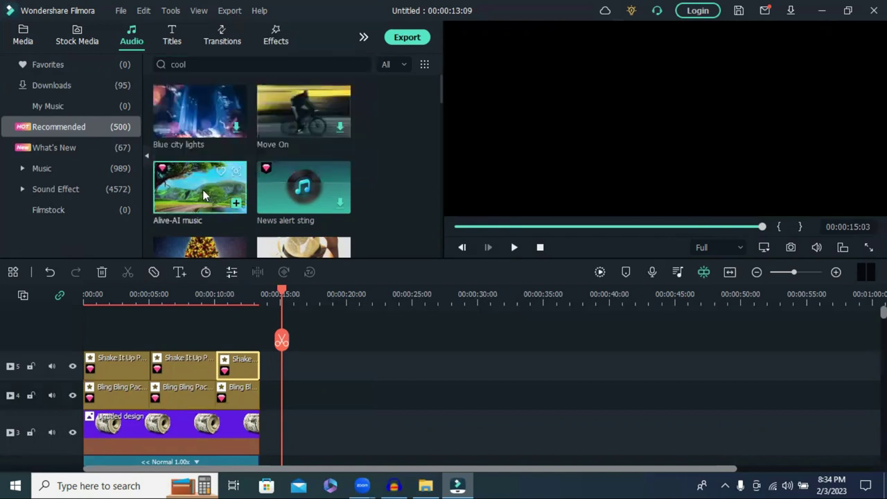
left_click(214, 203)
left_click(514, 247)
left_click(514, 247)
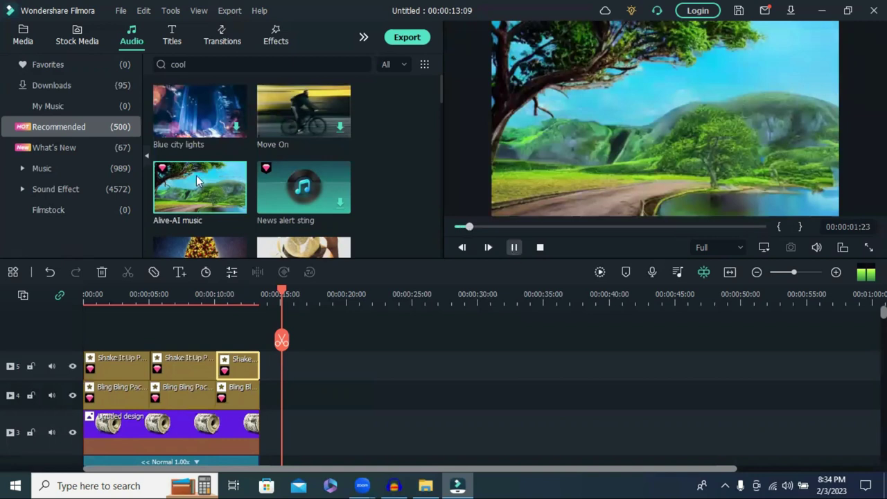
scroll(199, 166, "down", 3)
scroll(199, 167, "up", 3)
Try the Alive-AI music on the audio track from the timeline start and remove it again.
left_click_drag(199, 168, 367, 380)
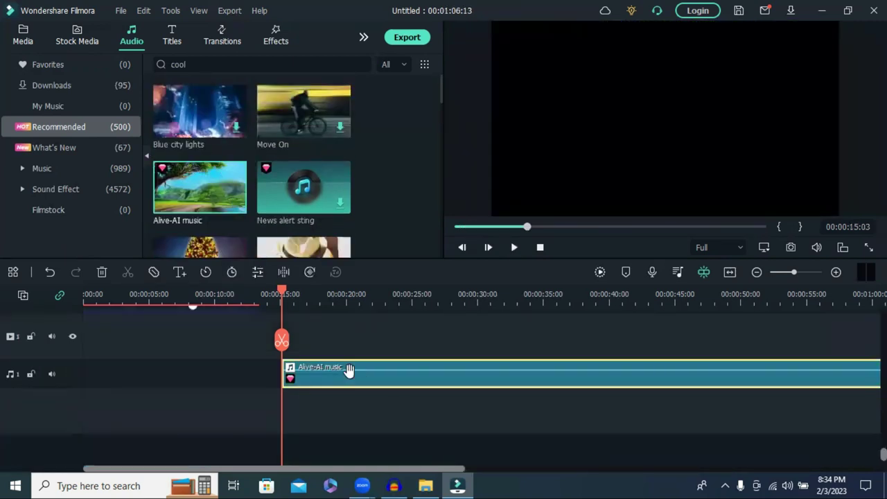
left_click_drag(286, 371, 84, 347)
scroll(422, 397, "up", 2)
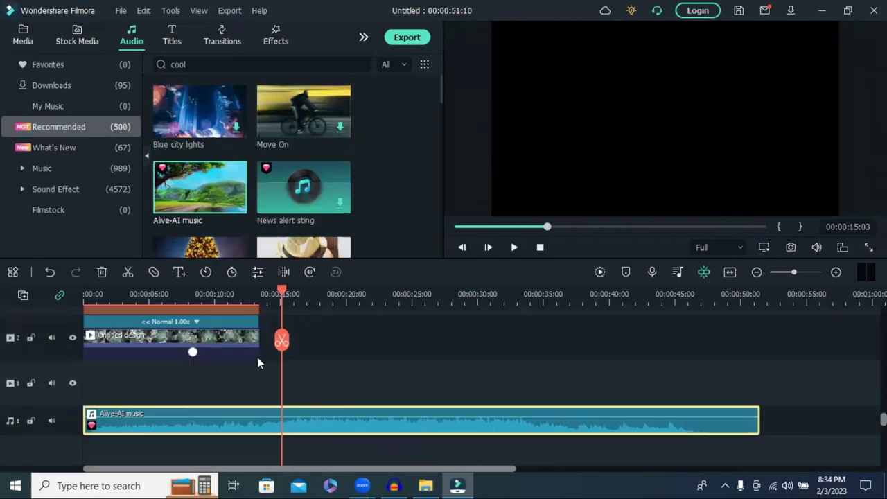
scroll(238, 386, "down", 2)
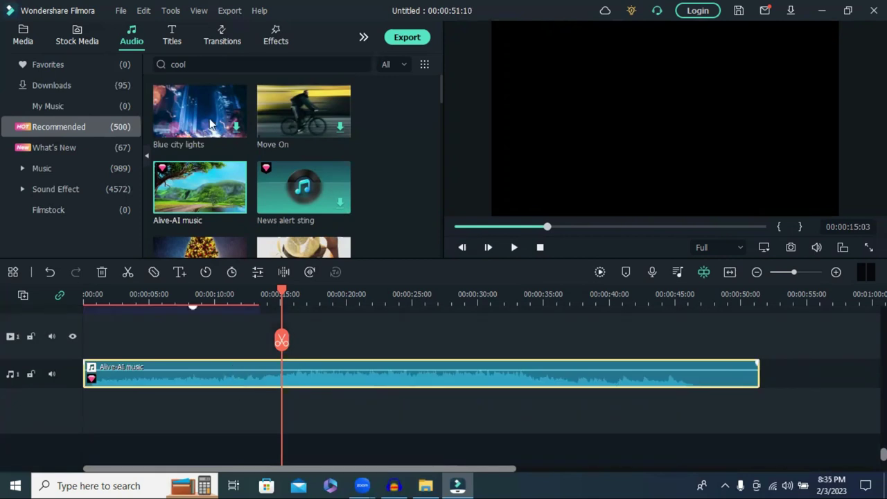
key("Delete")
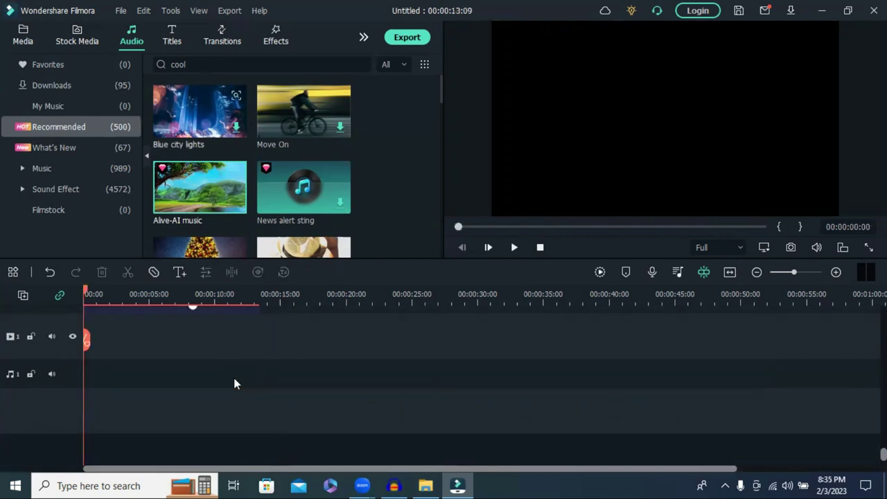
Duplicate all the video and overlay clips twice, end to end from 00:00:13:09, to extend the composition to 00:00:40:02.
scroll(242, 364, "up", 3)
scroll(256, 303, "up", 2)
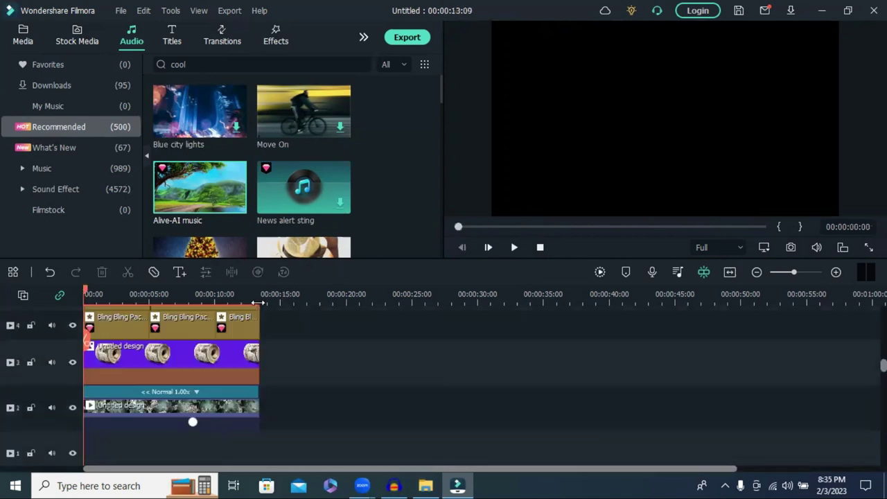
left_click(257, 303)
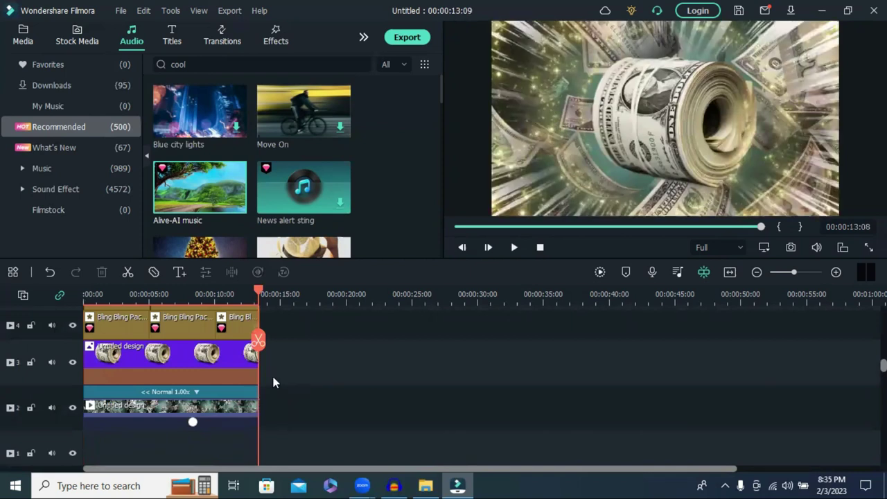
scroll(276, 381, "down", 1)
left_click_drag(278, 380, 83, 318)
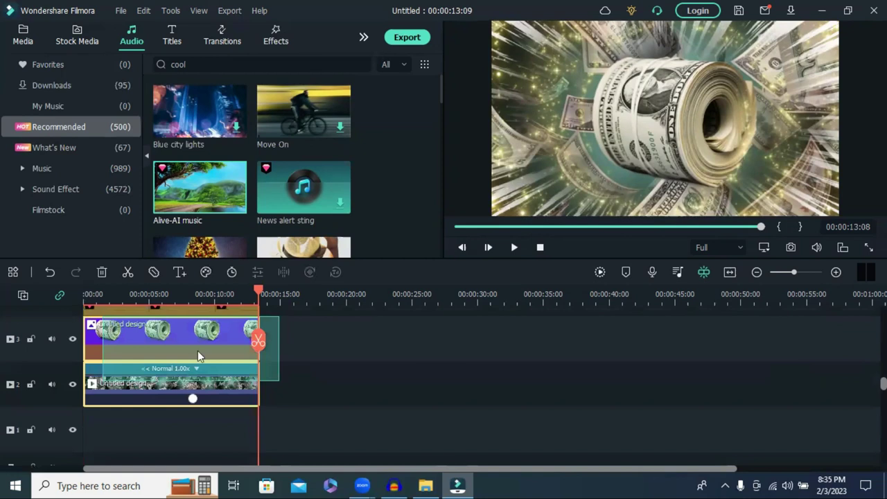
scroll(198, 351, "up", 2)
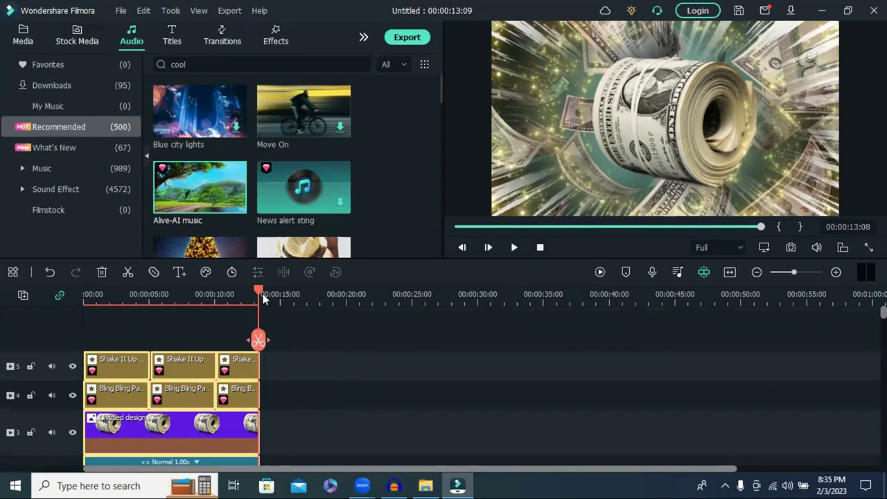
left_click(798, 273)
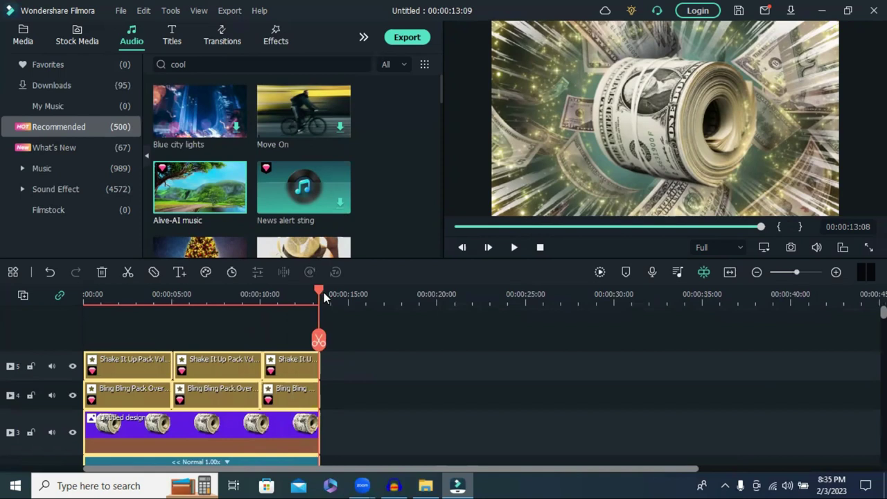
left_click(324, 293)
left_click(319, 292)
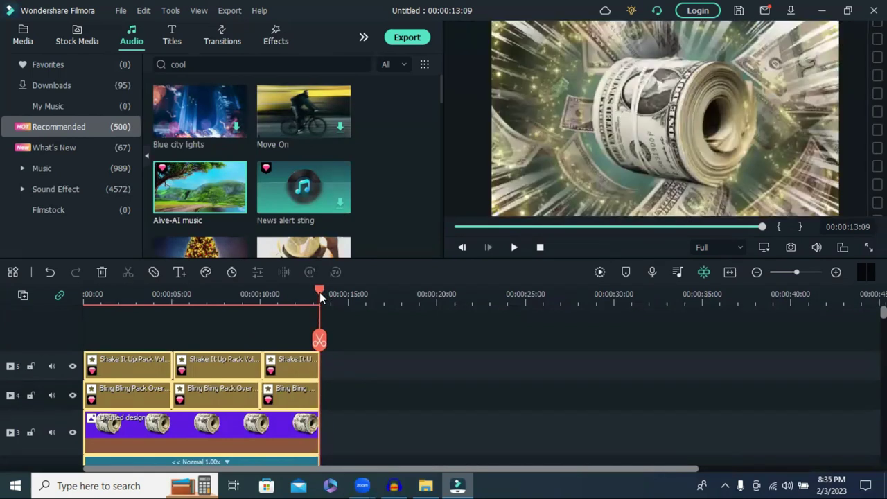
key("ctrl+v")
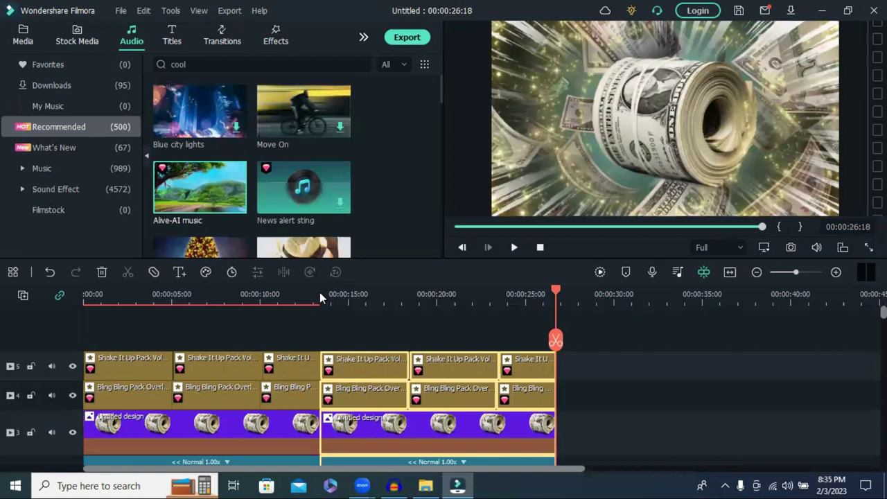
key("ctrl+v")
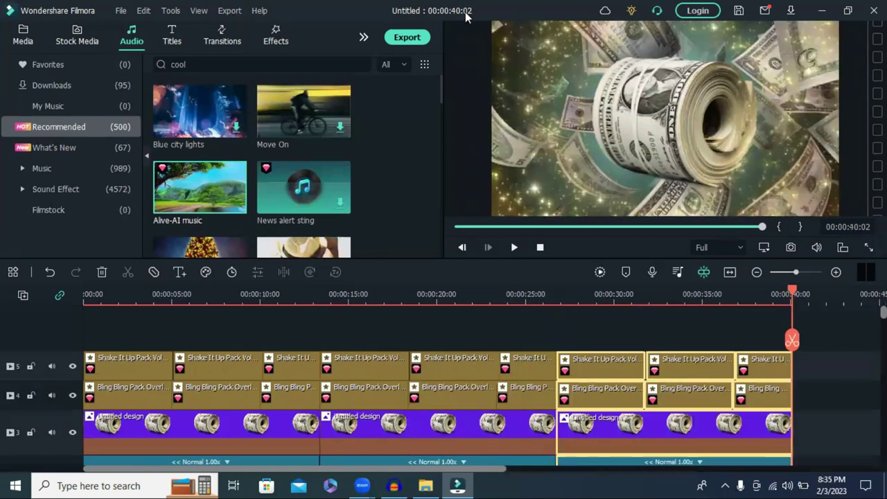
scroll(693, 381, "down", 3)
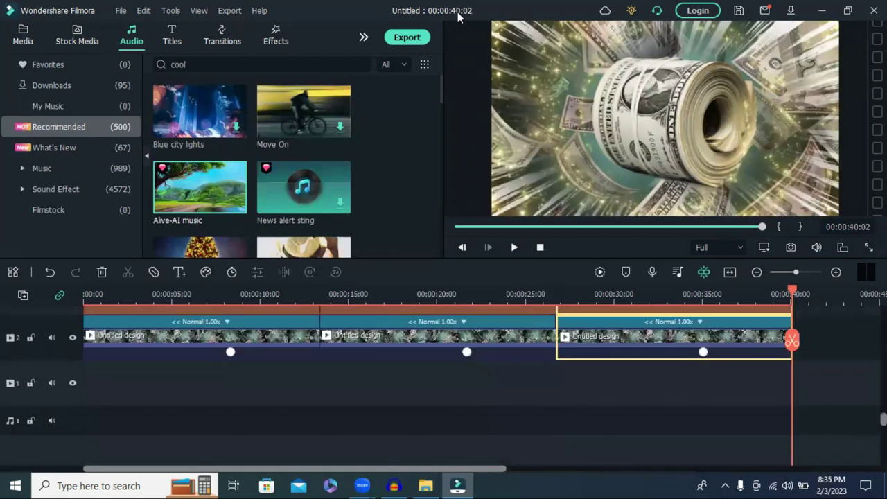
Add the Alive-AI music to the audio track from the timeline start and return the playhead to 00:00:00:00.
left_click(781, 272)
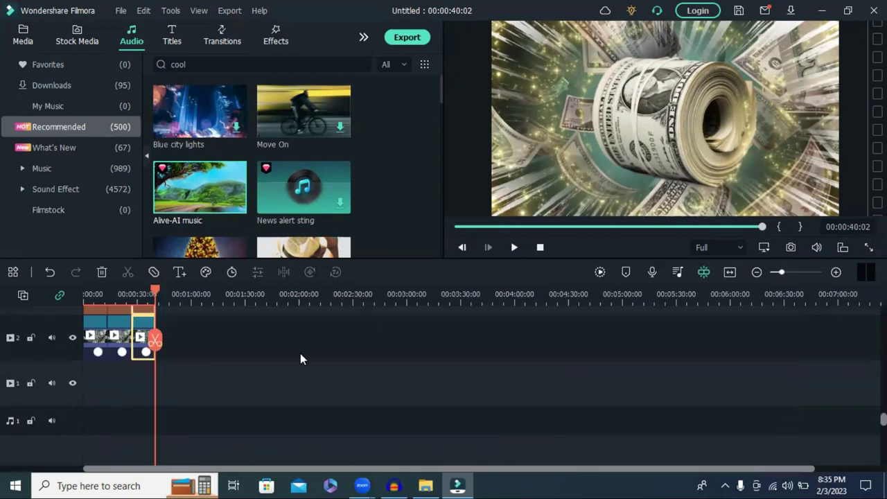
scroll(300, 353, "up", 3)
left_click_drag(218, 216, 165, 374)
scroll(199, 411, "up", 2)
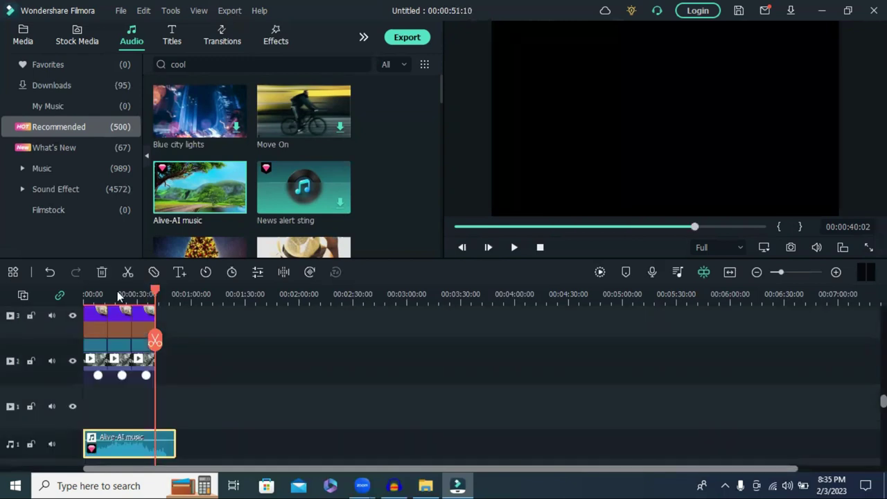
left_click_drag(117, 296, 39, 299)
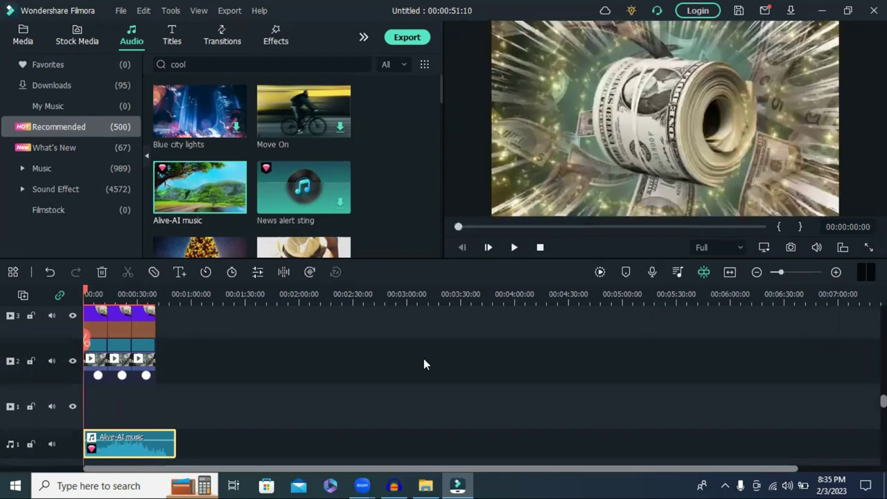
left_click(112, 387)
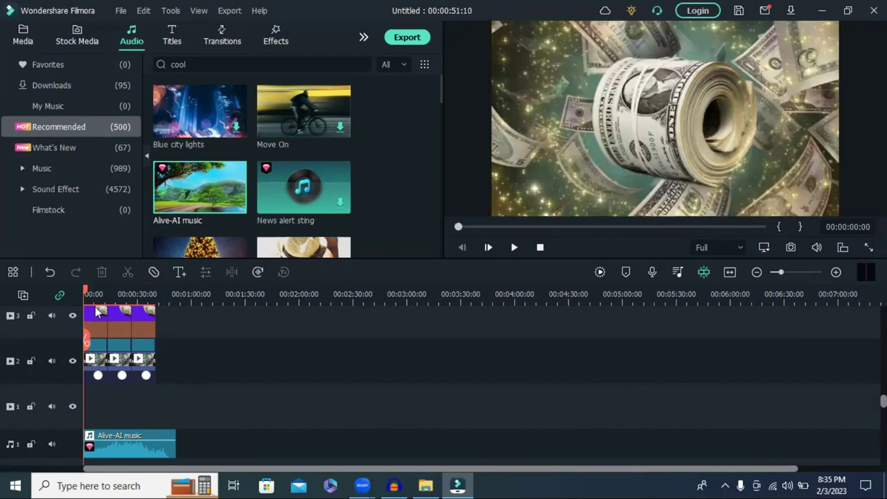
Try to shorten all the video and overlay clips together from their ends, and undo the trim.
scroll(107, 333, "up", 3)
key("ctrl+a")
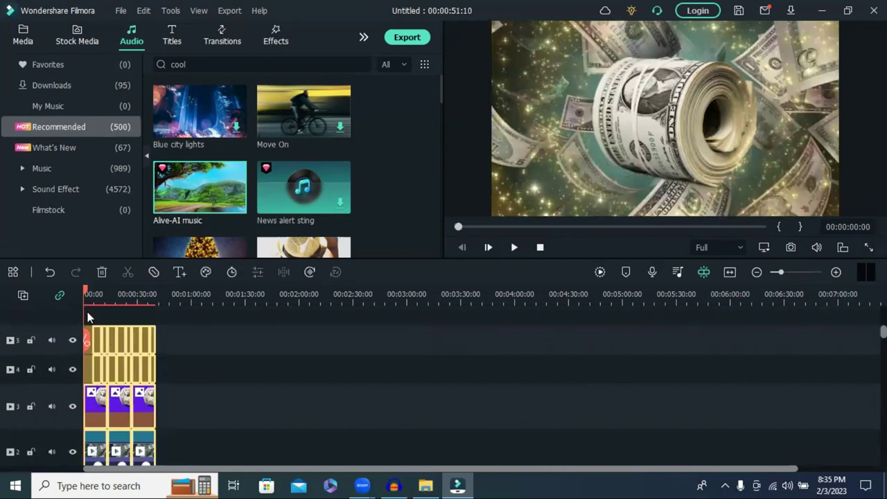
left_click_drag(133, 430, 165, 456)
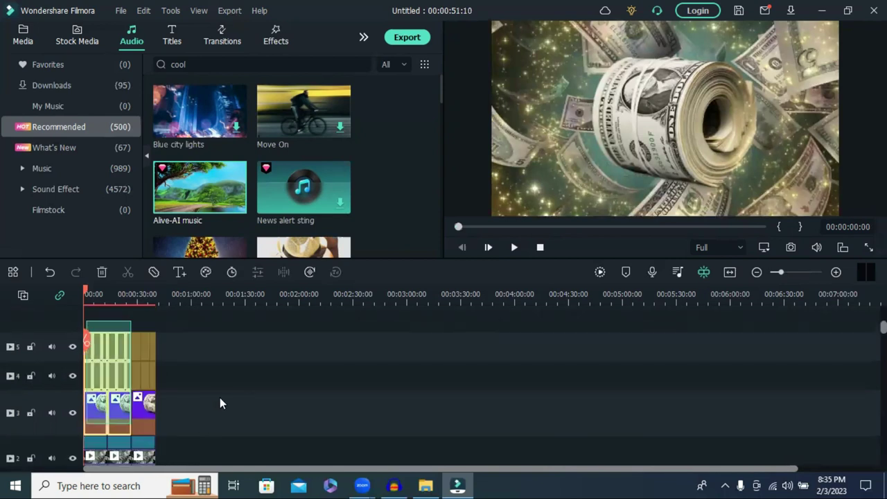
left_click_drag(220, 402, 127, 402)
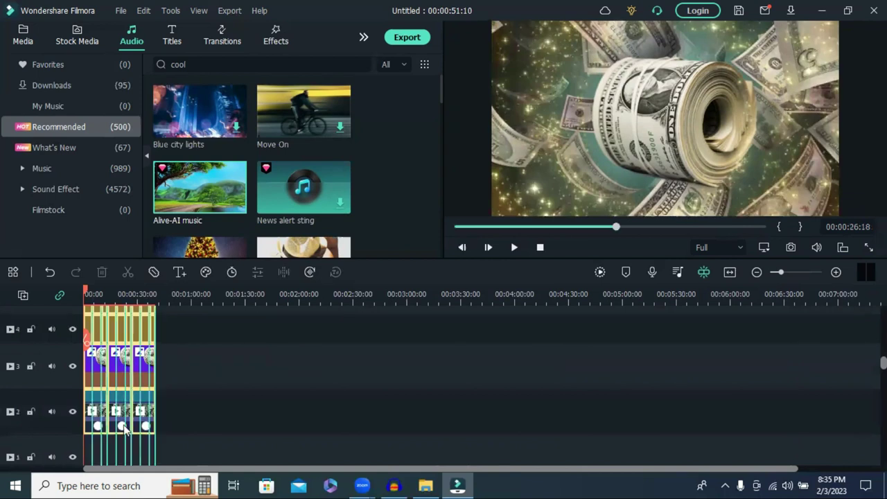
scroll(127, 402, "down", 1)
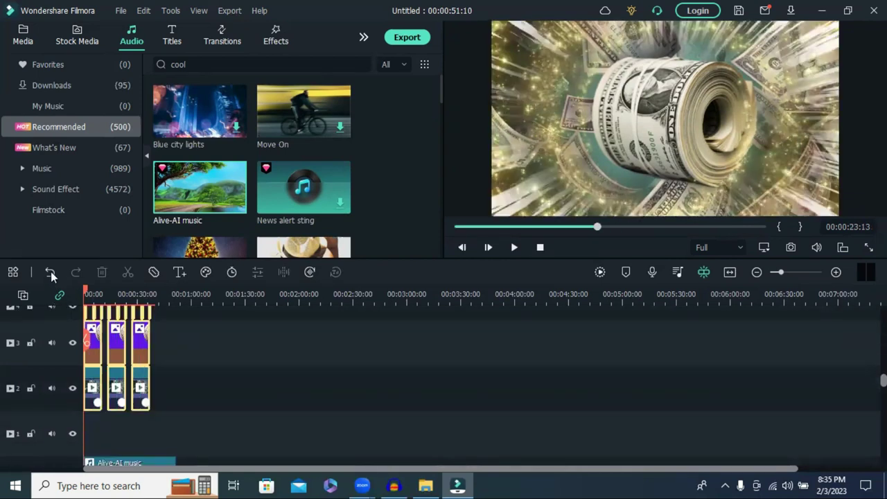
left_click(51, 271)
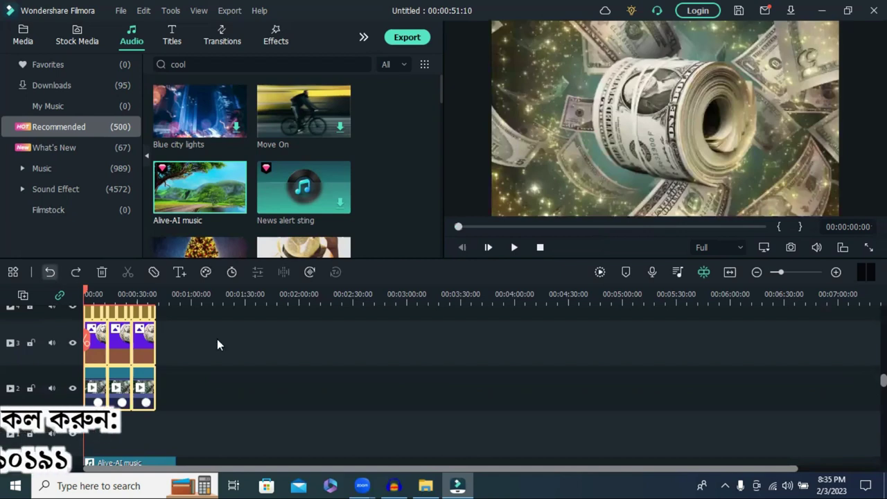
Bring up the top overlay tracks in the timeline and show the project's imported media.
scroll(231, 350, "up", 4)
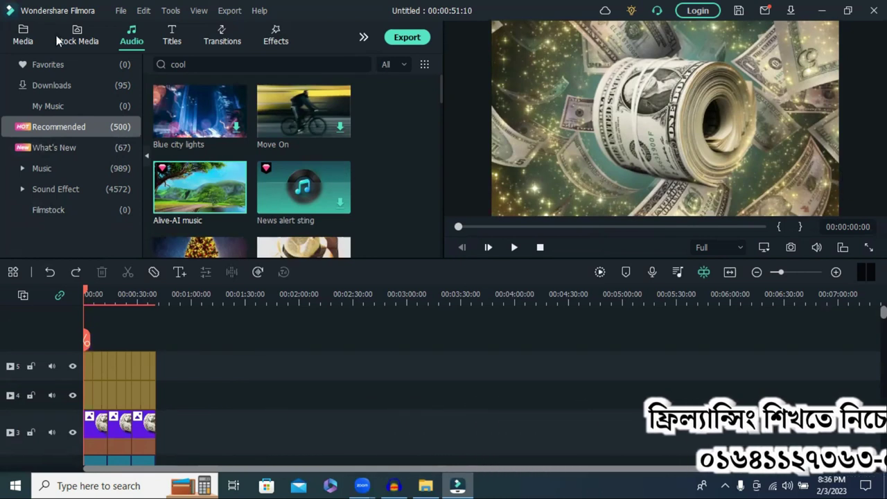
left_click(31, 36)
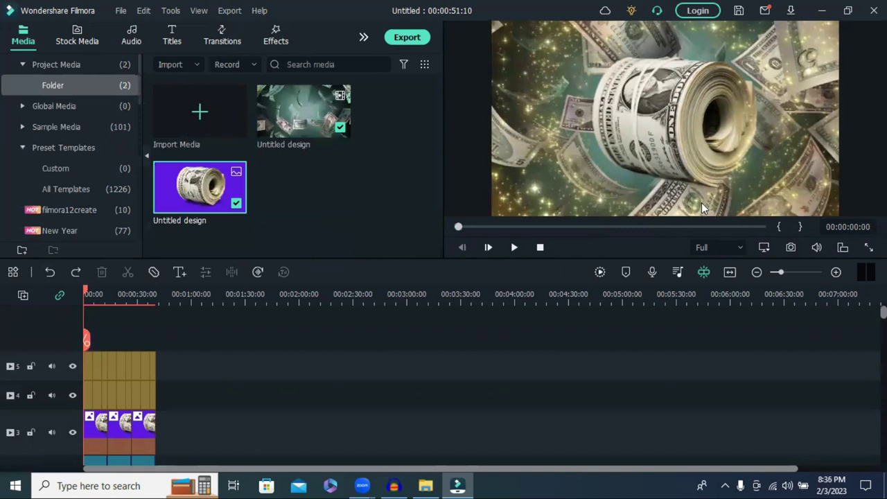